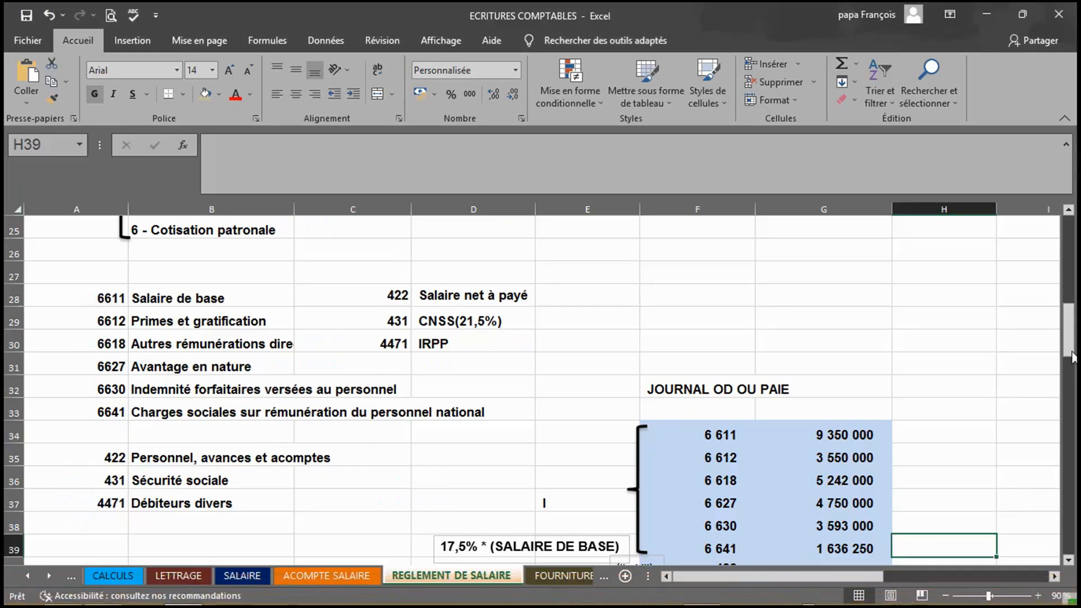
# Review the payroll example and the bank and cash journal entries on the REGLEMENT DE SALAIRE sheet.
pyautogui.moveTo(1068, 338); pyautogui.dragTo(1070, 252)
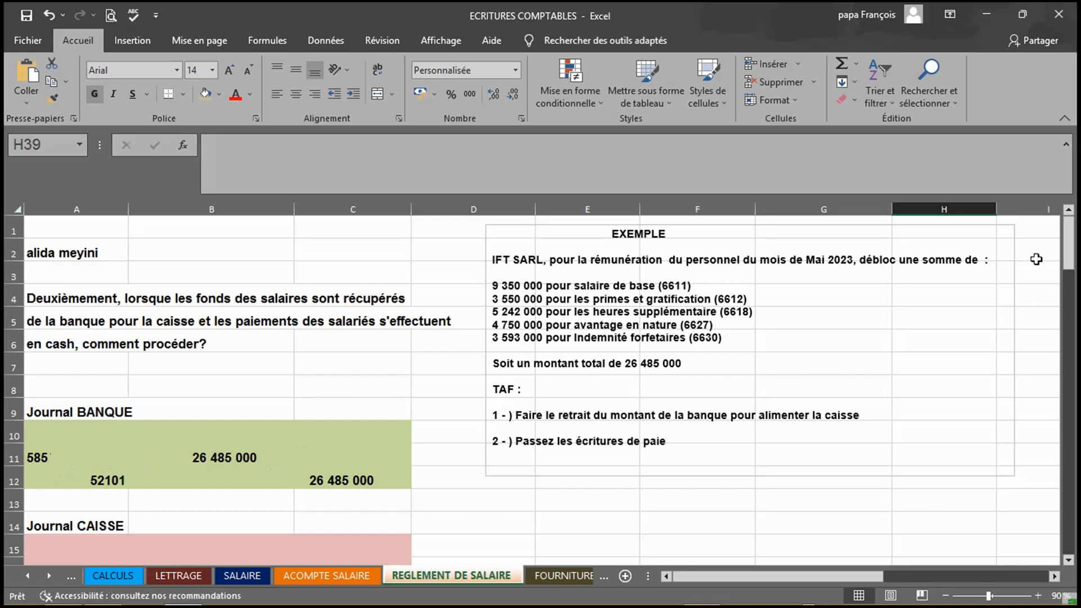
pyautogui.moveTo(1070, 259); pyautogui.dragTo(1072, 273)
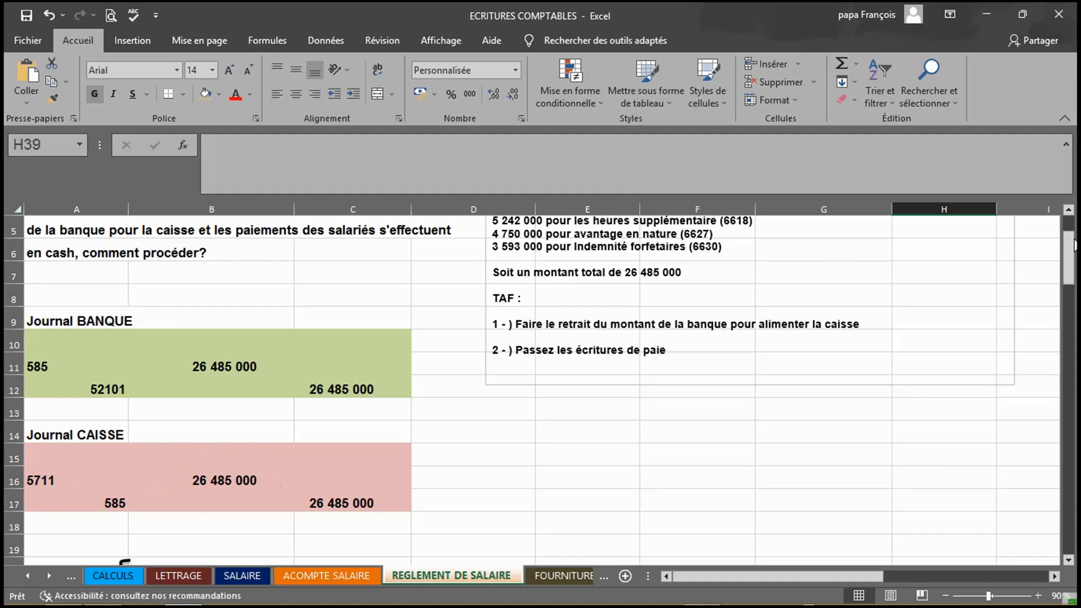
pyautogui.moveTo(1072, 250); pyautogui.dragTo(1042, 221)
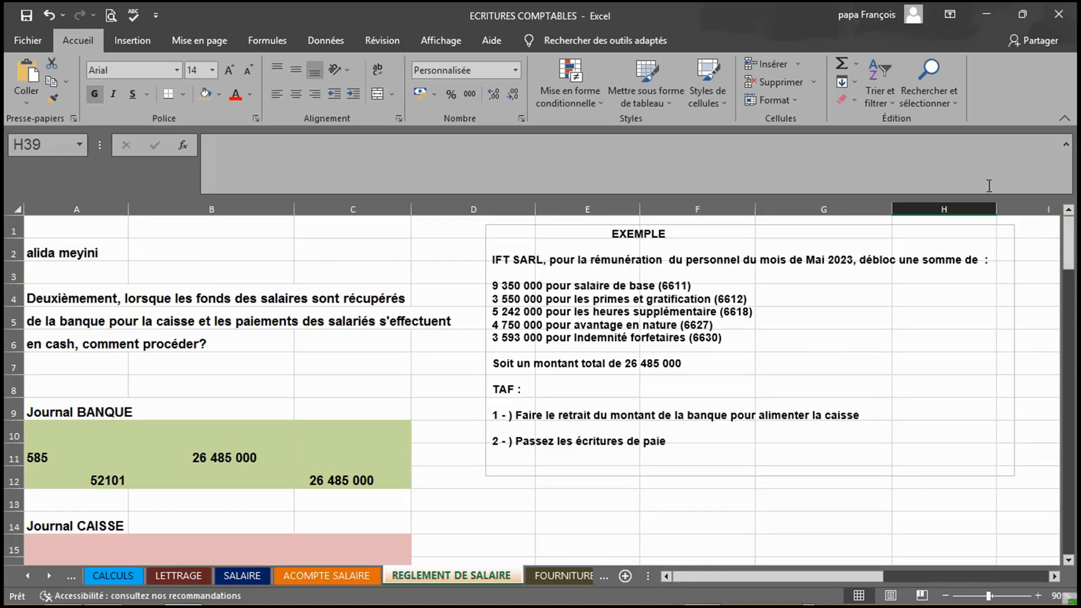
# Arrange the ECRITURES COMPTABLES workbook and Sage 100 Comptabilité side by side, with Sage as the active window.
pyautogui.click(1022, 15)
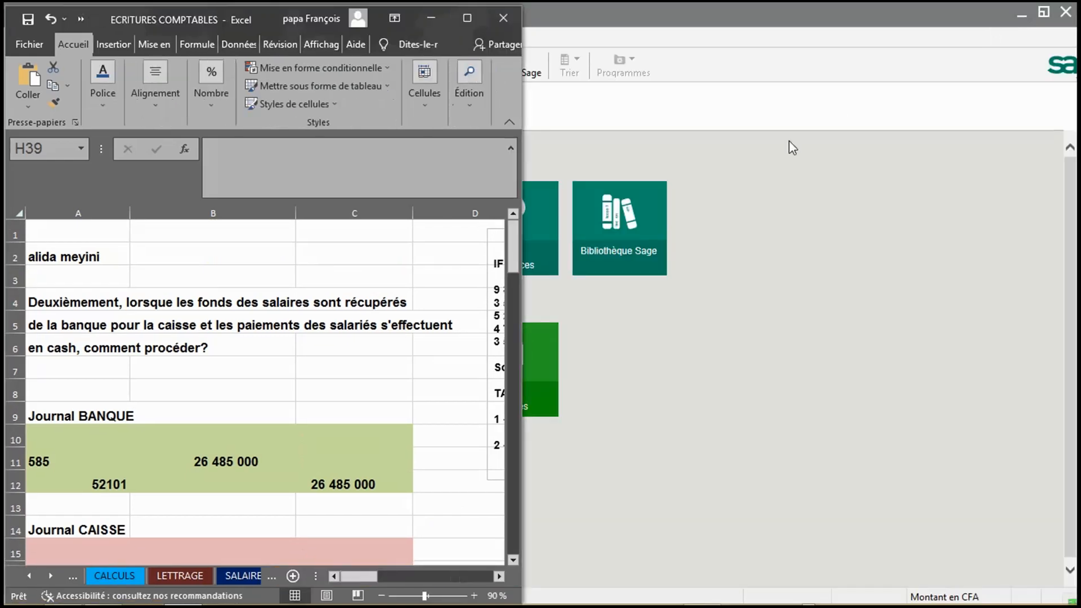
pyautogui.click(829, 8)
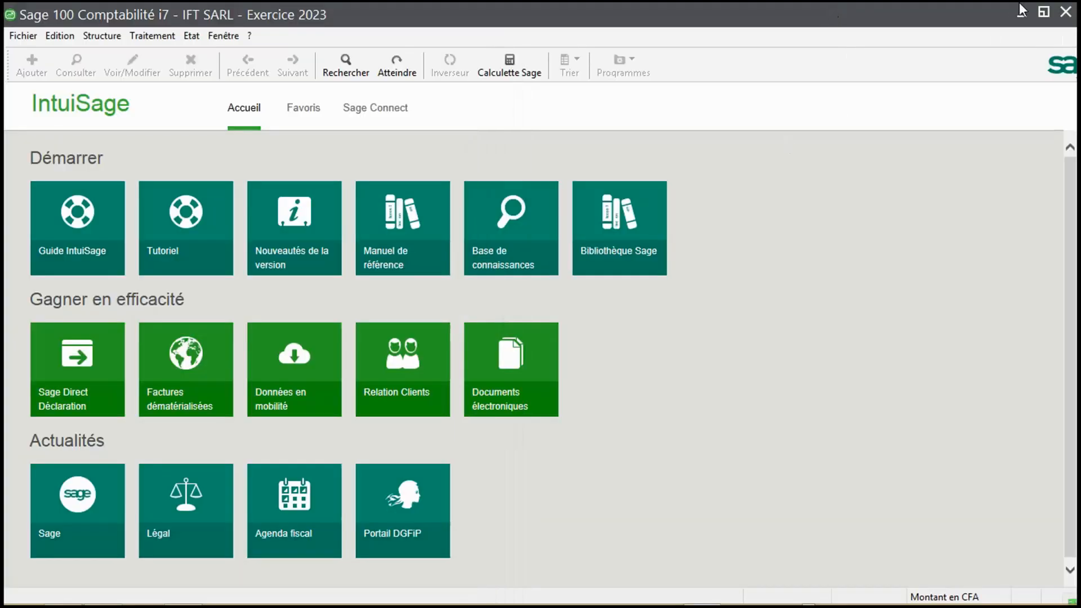
pyautogui.click(1043, 13)
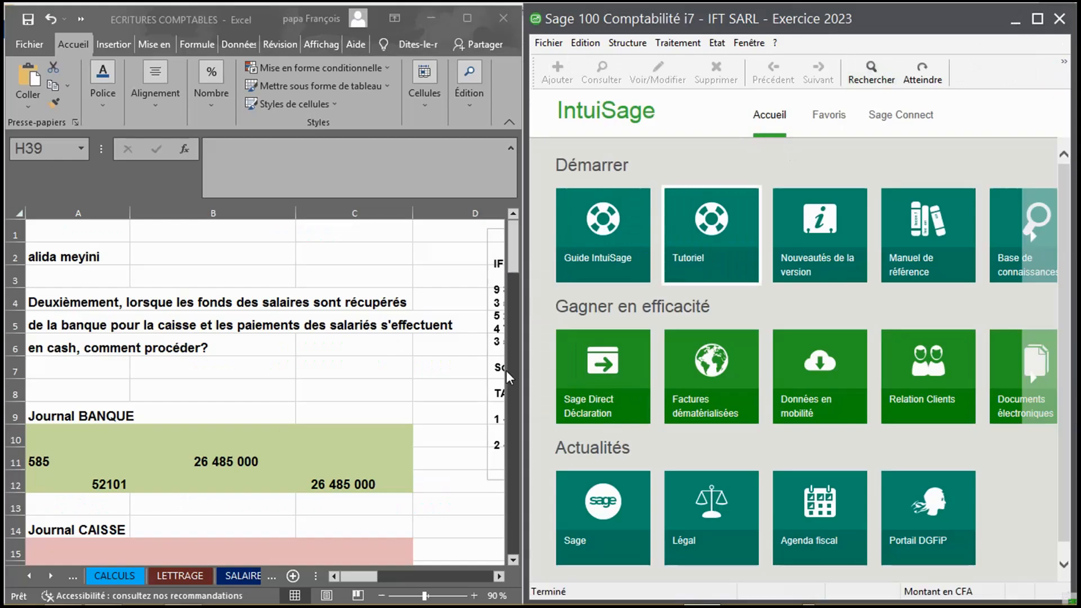
pyautogui.click(336, 575)
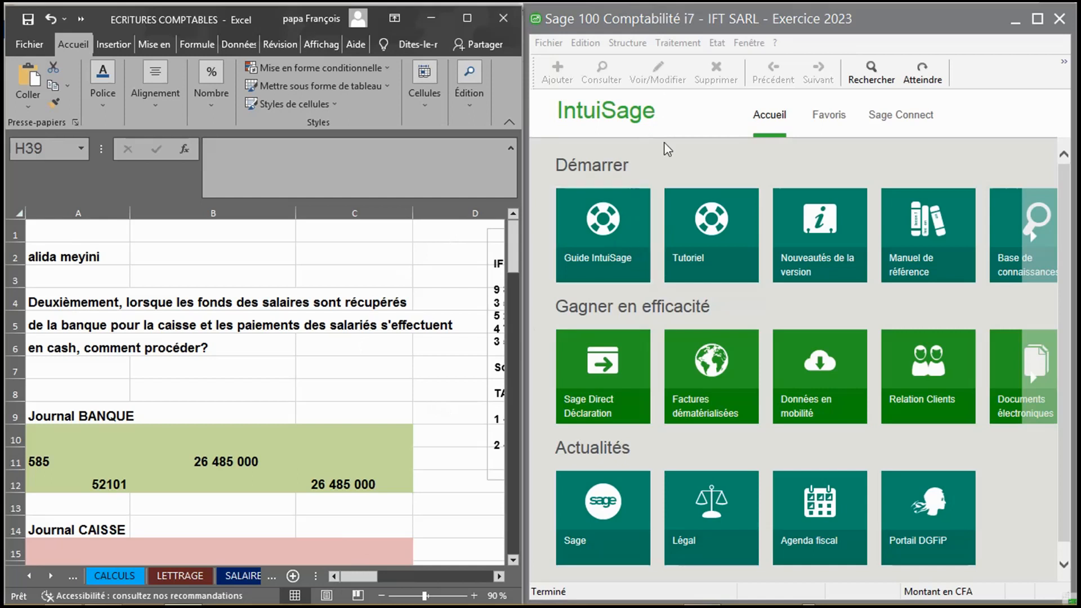
pyautogui.click(684, 120)
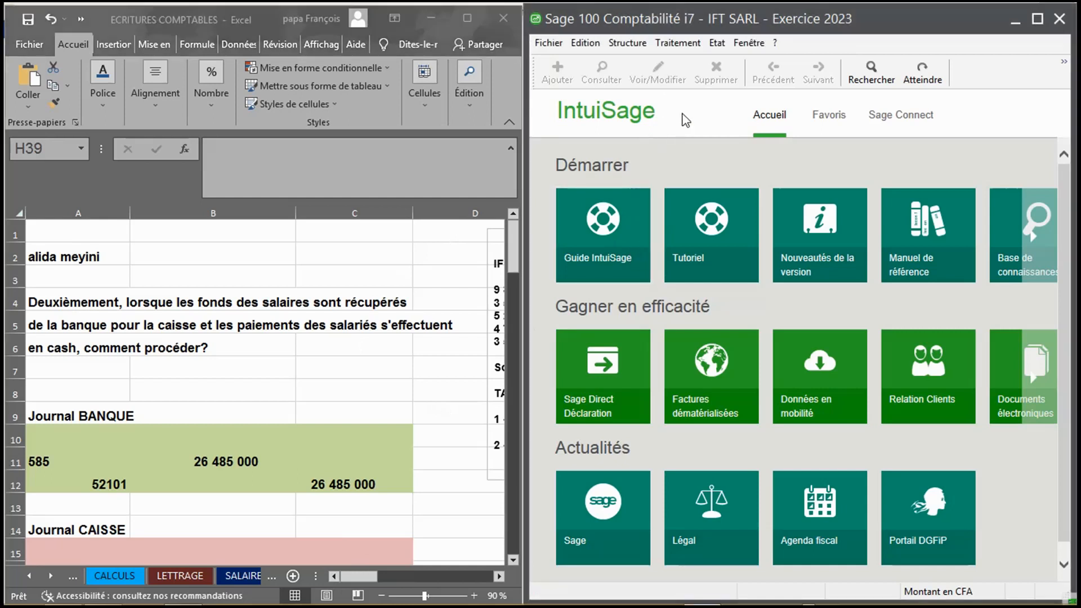
# Open the journal entry list and check the January 2023 BANQUE ATLANTIQUE journal, closing it again.
pyautogui.hotkey('ctrl', 'j')
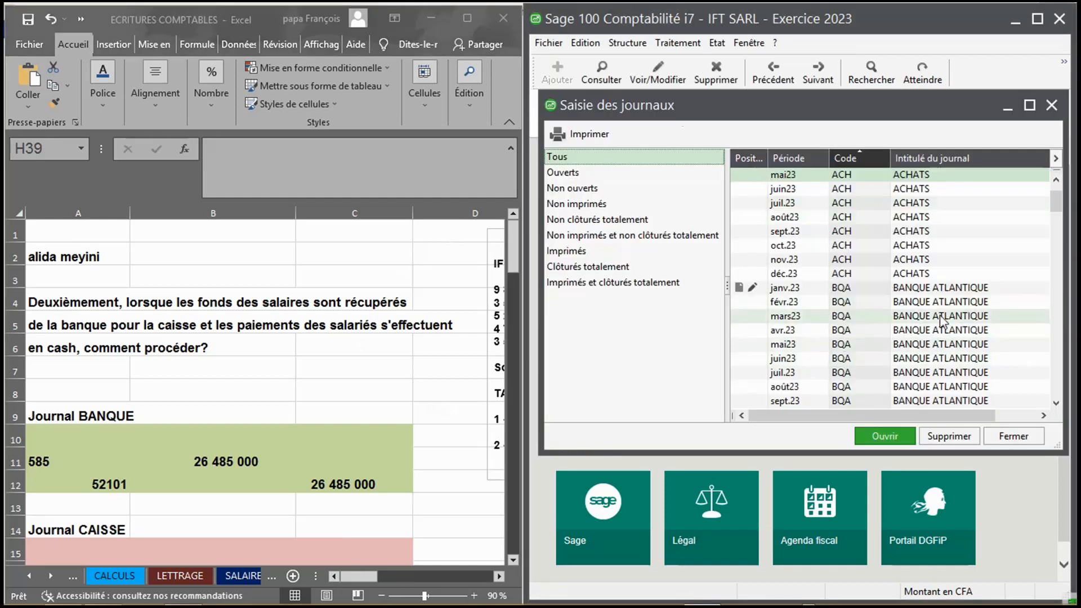
pyautogui.click(856, 293)
pyautogui.doubleClick(853, 286)
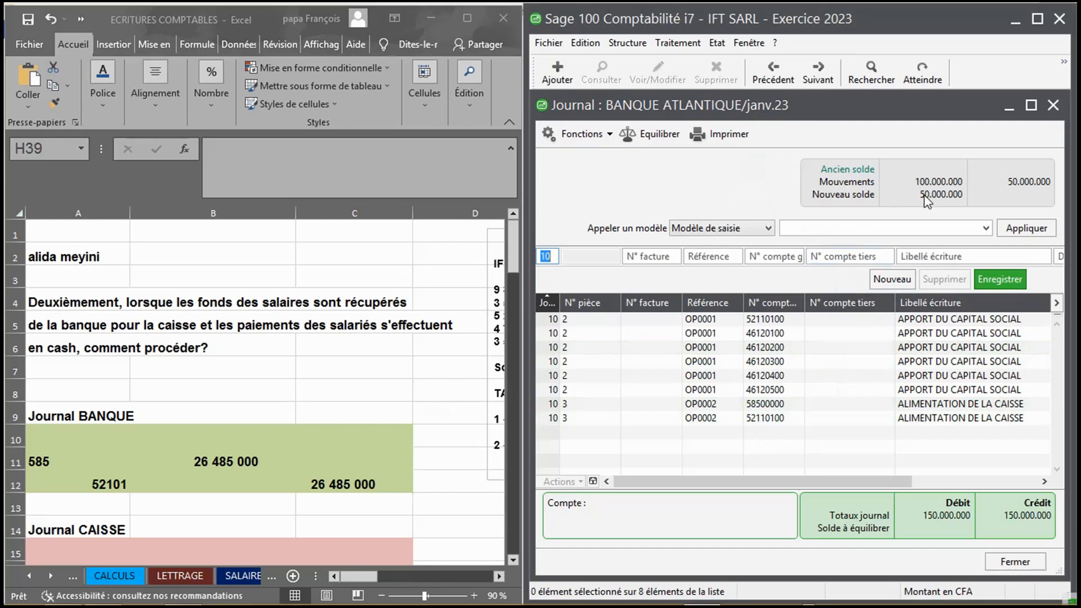
pyautogui.click(1053, 105)
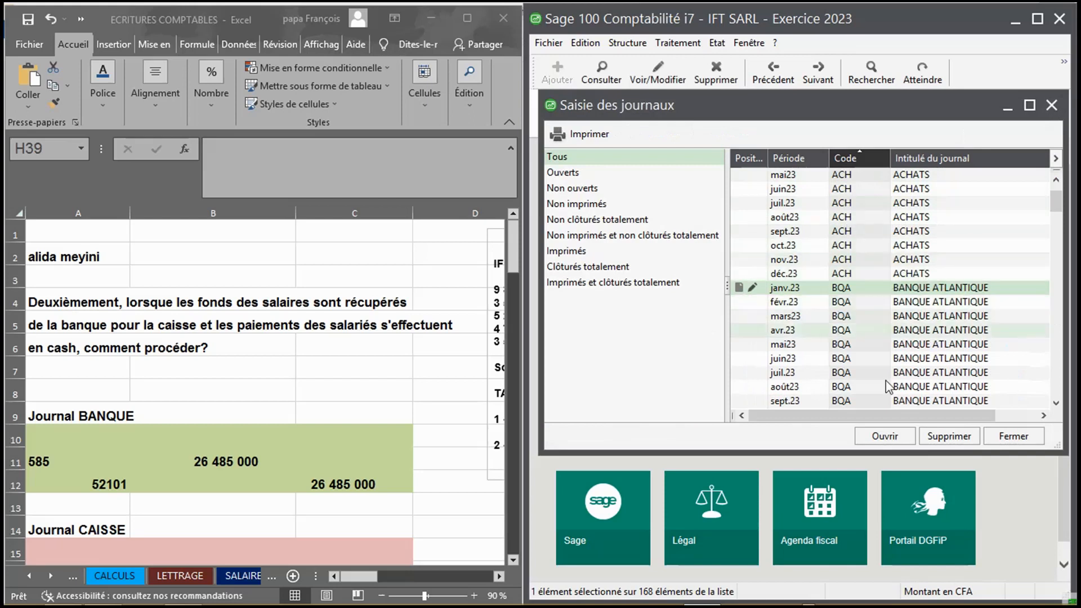
# Open the May 2023 journal of BANQUE ATLANTIQUE (BQA).
pyautogui.moveTo(841, 417); pyautogui.dragTo(796, 416)
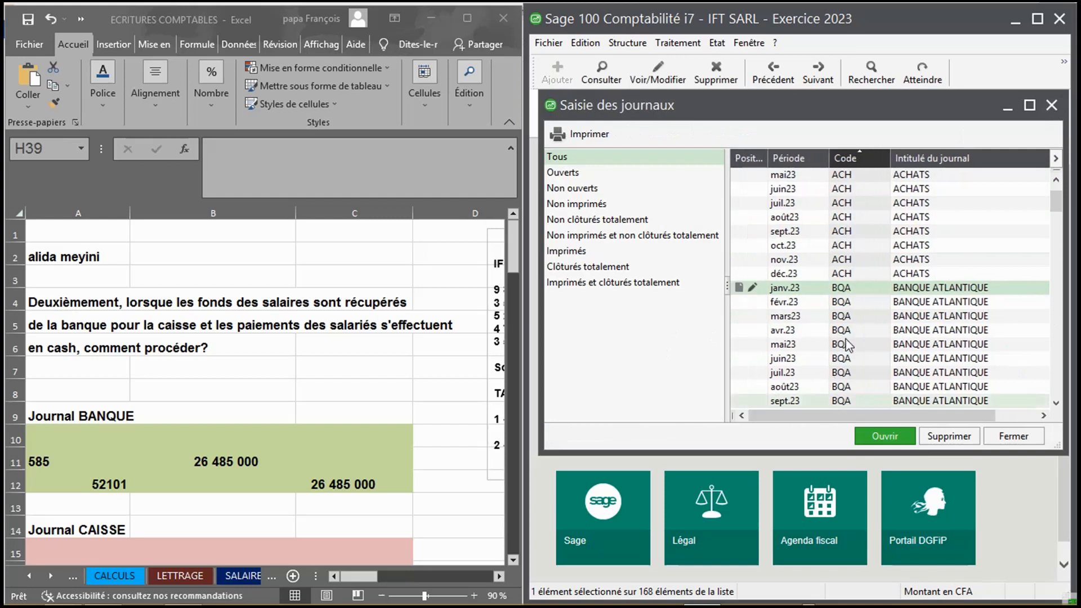
pyautogui.doubleClick(800, 346)
pyautogui.click(697, 371)
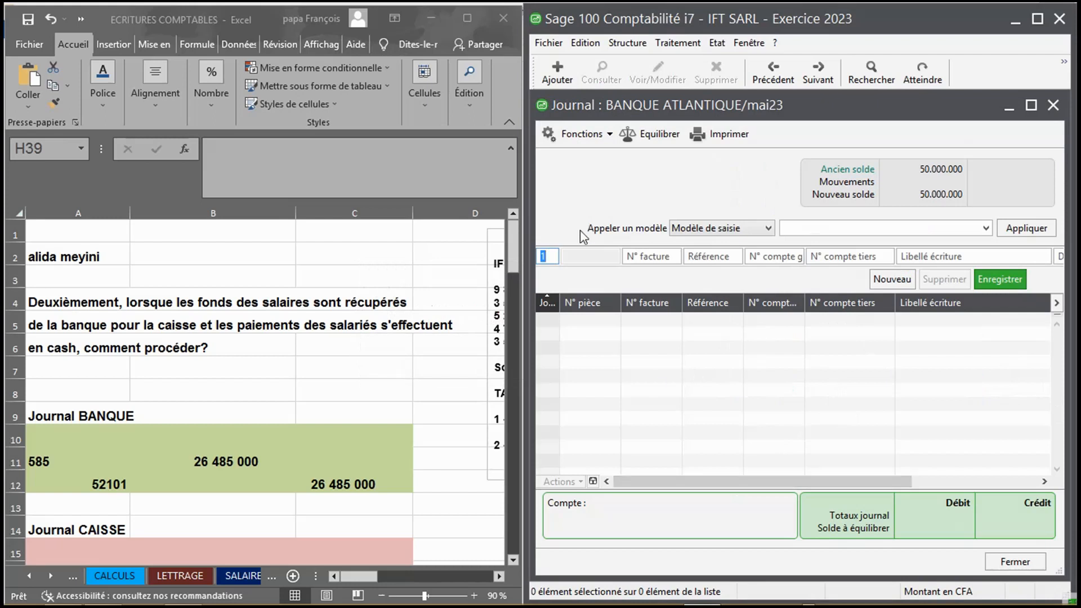
# Start an entry line in the bank journal with day 25 and general account 58500000.
pyautogui.write('25')
pyautogui.press('Tab')
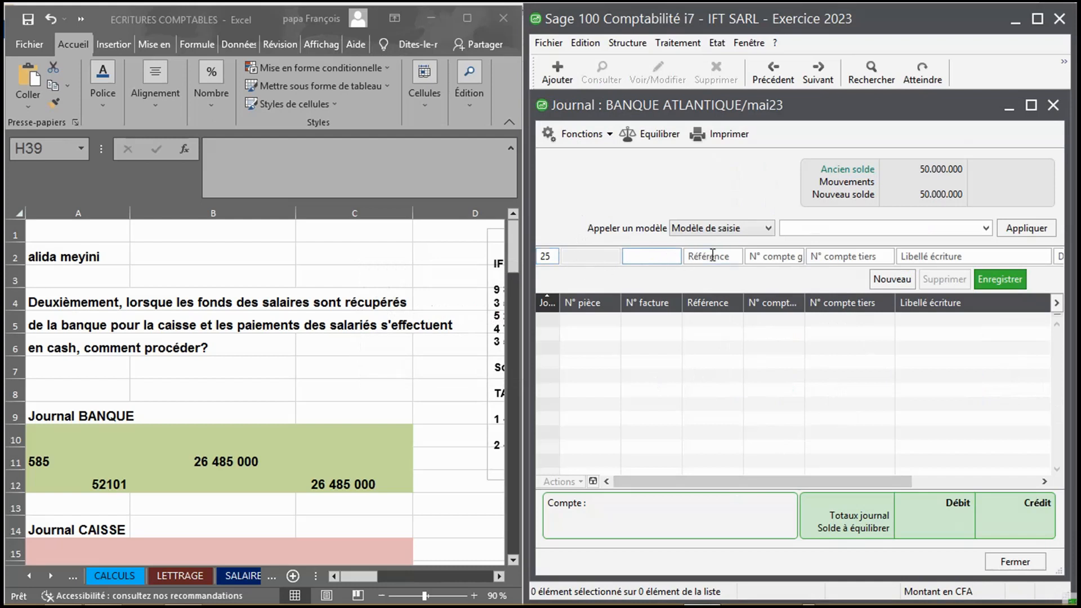
pyautogui.click(770, 258)
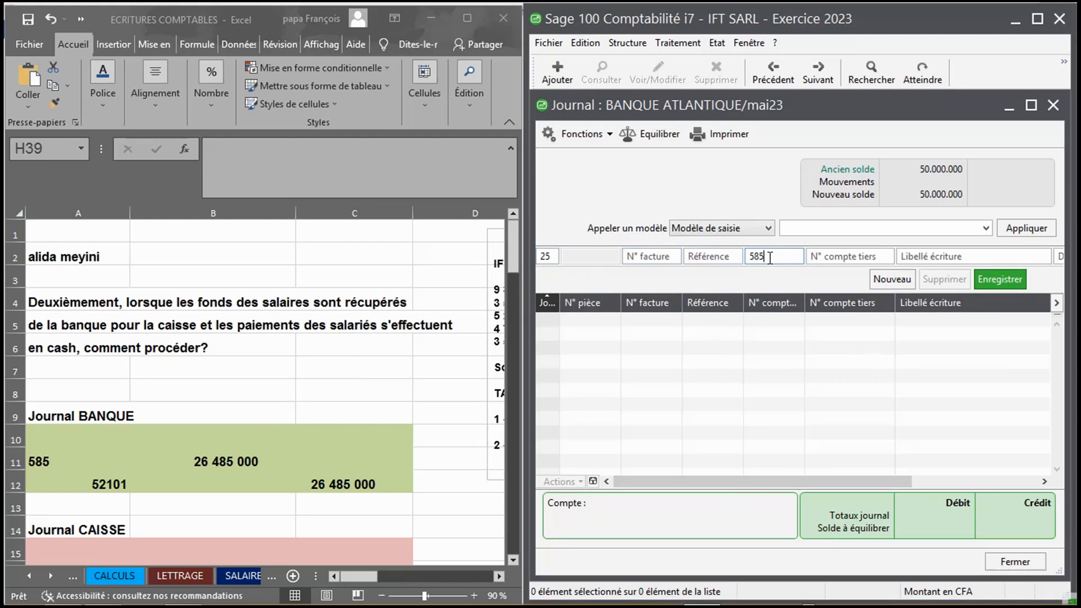
pyautogui.press('Tab')
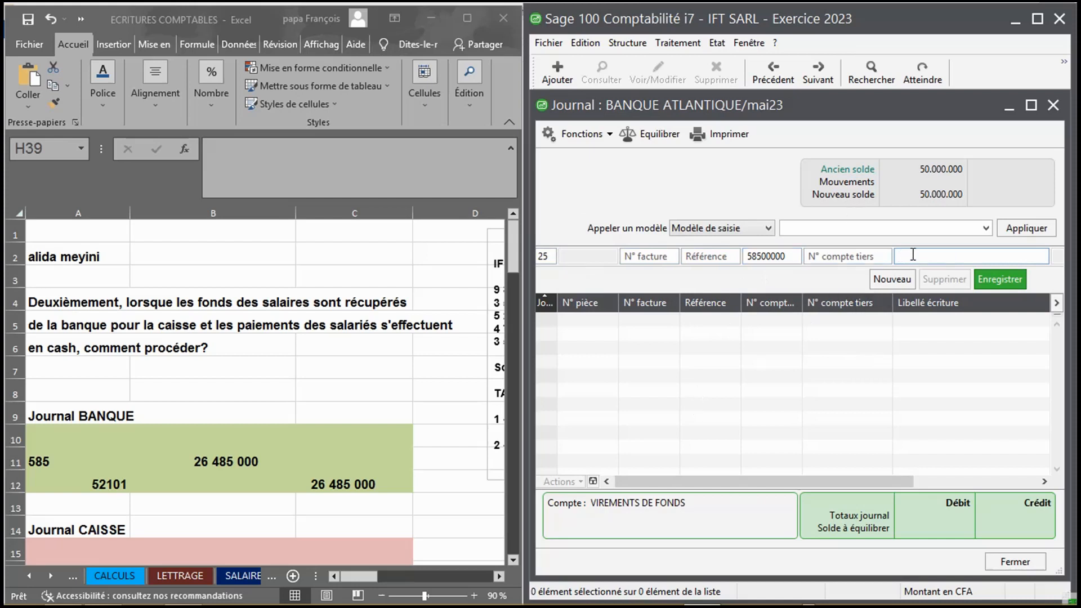
# Label the line RETRAIT DE LA BANQUE VERS LA CAISSE and record it with a debit of 26485000.
pyautogui.write('RET')
pyautogui.write('RA')
pyautogui.write('IT')
pyautogui.write(' DE LA BAN')
pyautogui.write('Q')
pyautogui.write('UE VER')
pyautogui.write('S LA CAISSE')
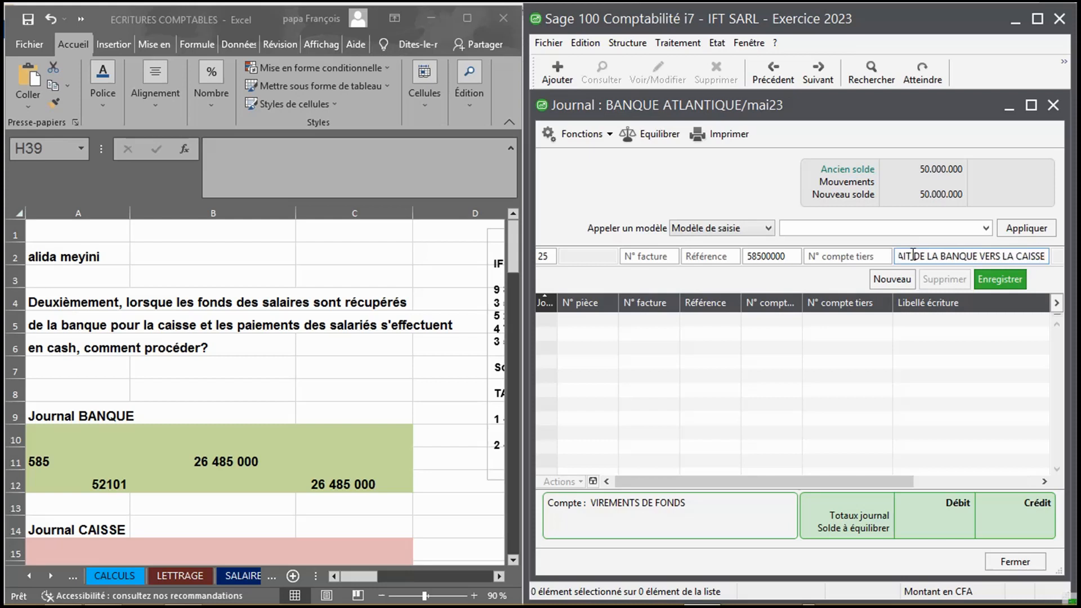
pyautogui.press('Tab')
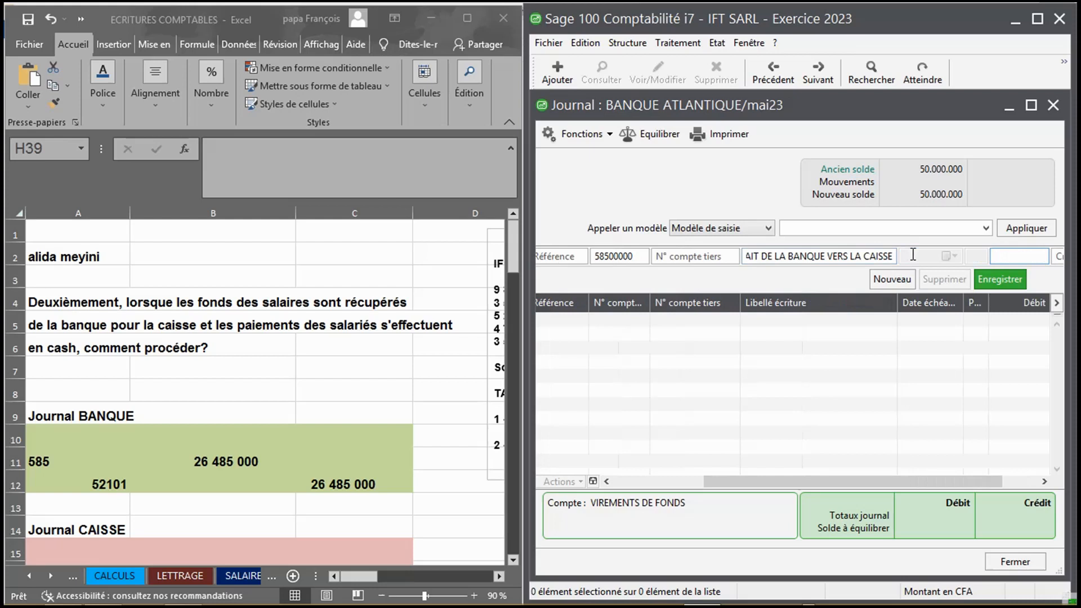
pyautogui.press('Tab')
pyautogui.click(948, 255)
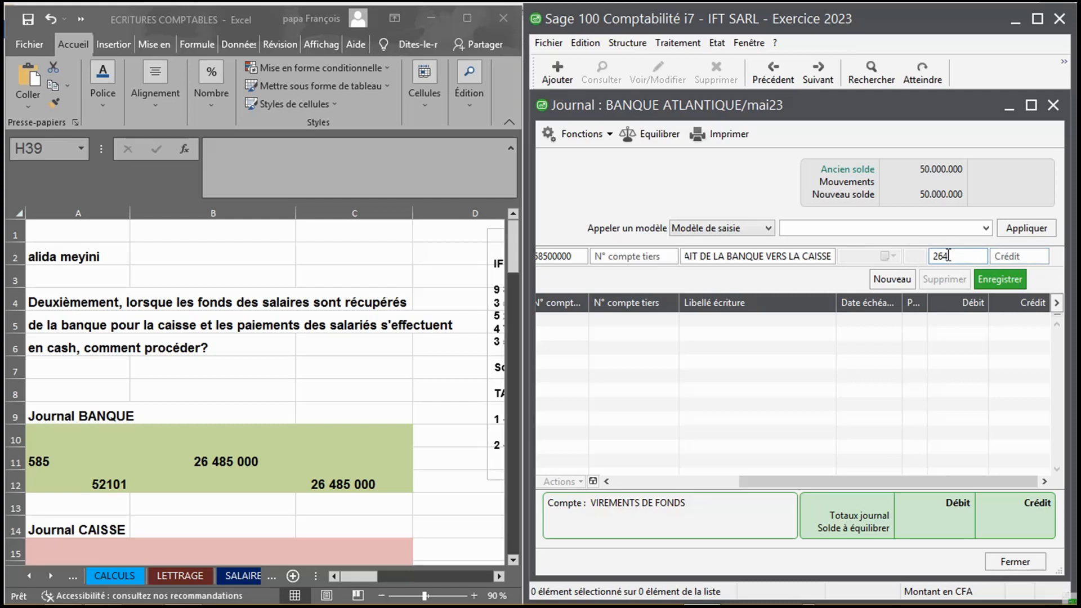
pyautogui.write('26485000')
pyautogui.press('Return')
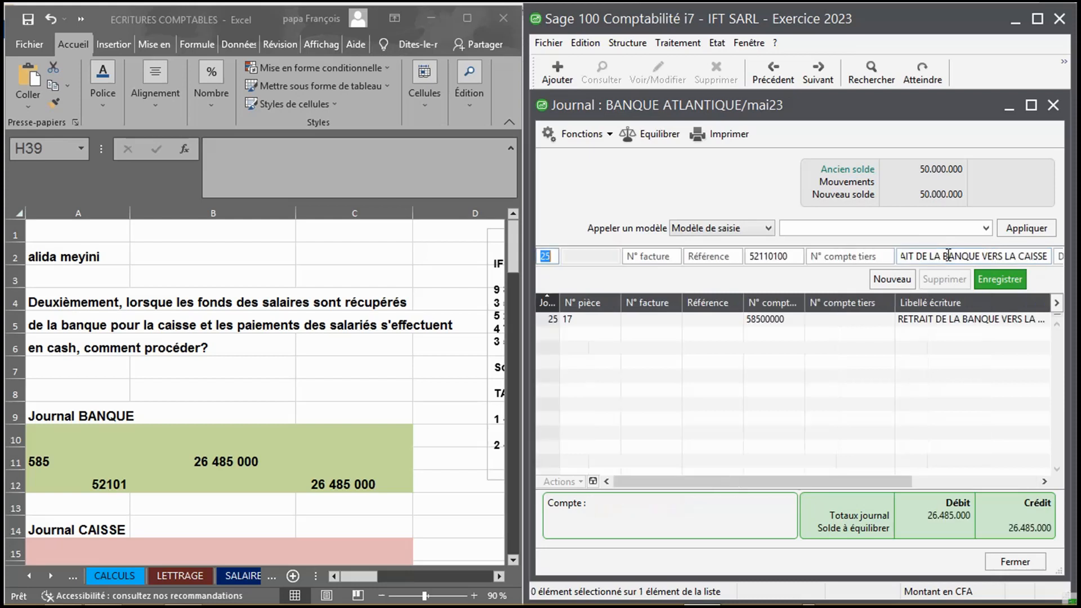
# Record the balancing line on bank account 52110100 with the same label and a credit of 26485000.
pyautogui.press('Tab')
pyautogui.press('Tab')
pyautogui.press('Tab')
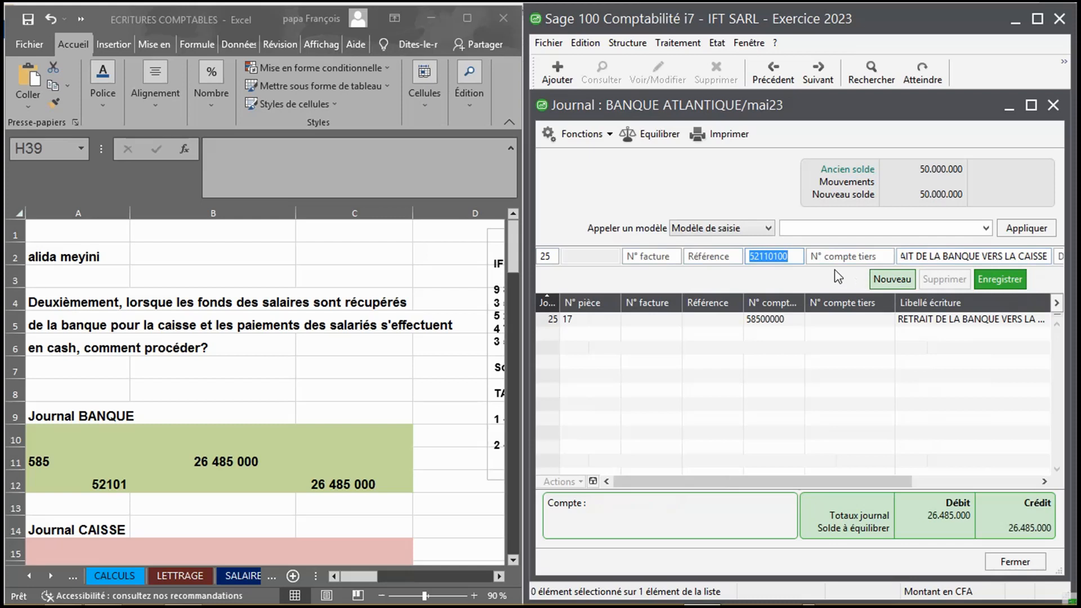
pyautogui.press('Tab')
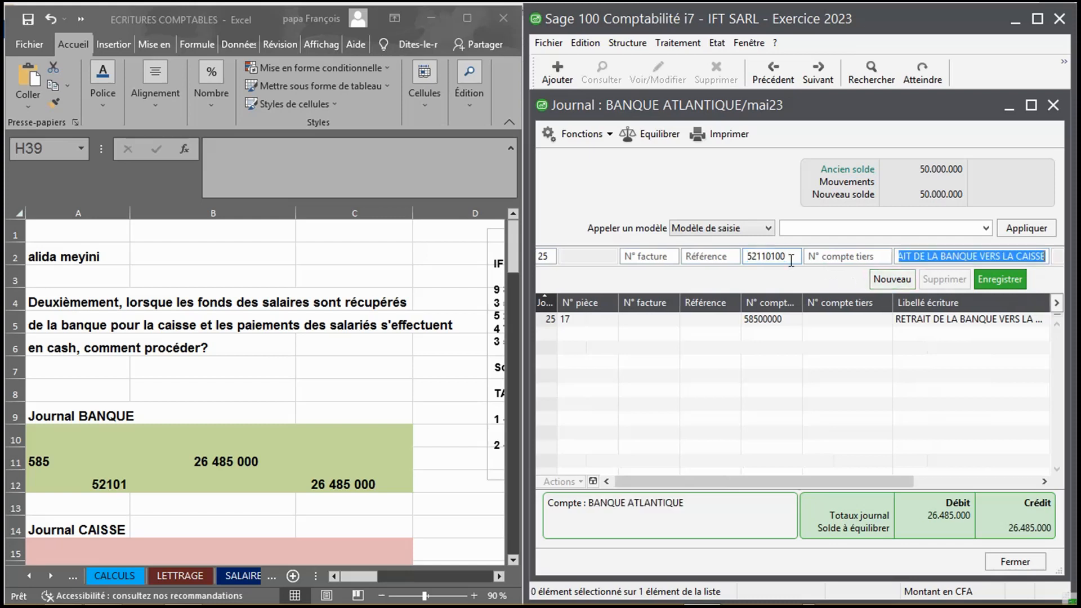
pyautogui.press('Return')
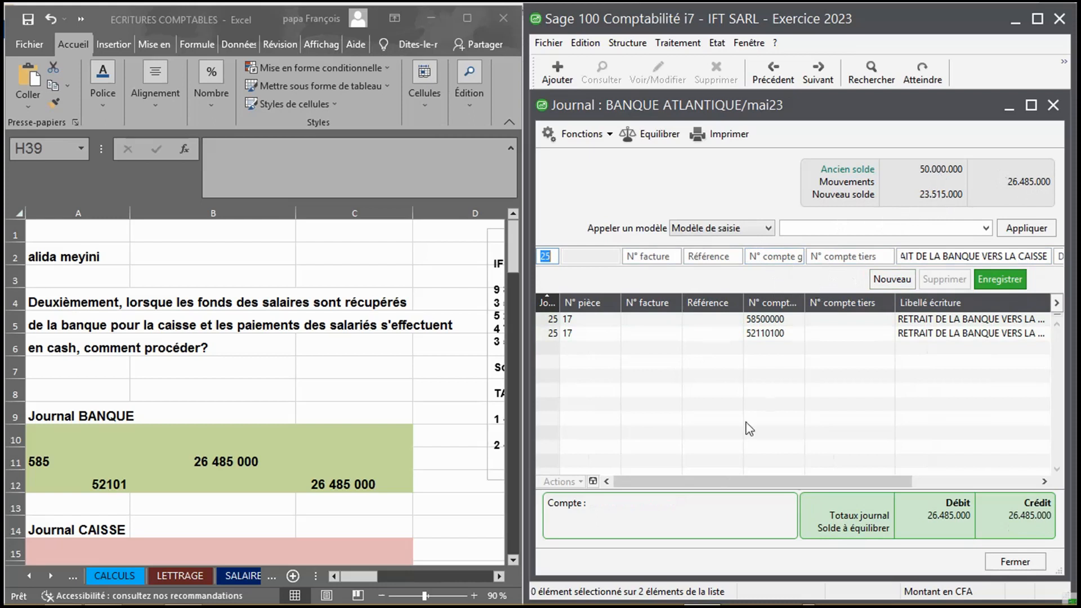
pyautogui.moveTo(706, 482); pyautogui.dragTo(870, 482)
pyautogui.moveTo(735, 461); pyautogui.dragTo(603, 394)
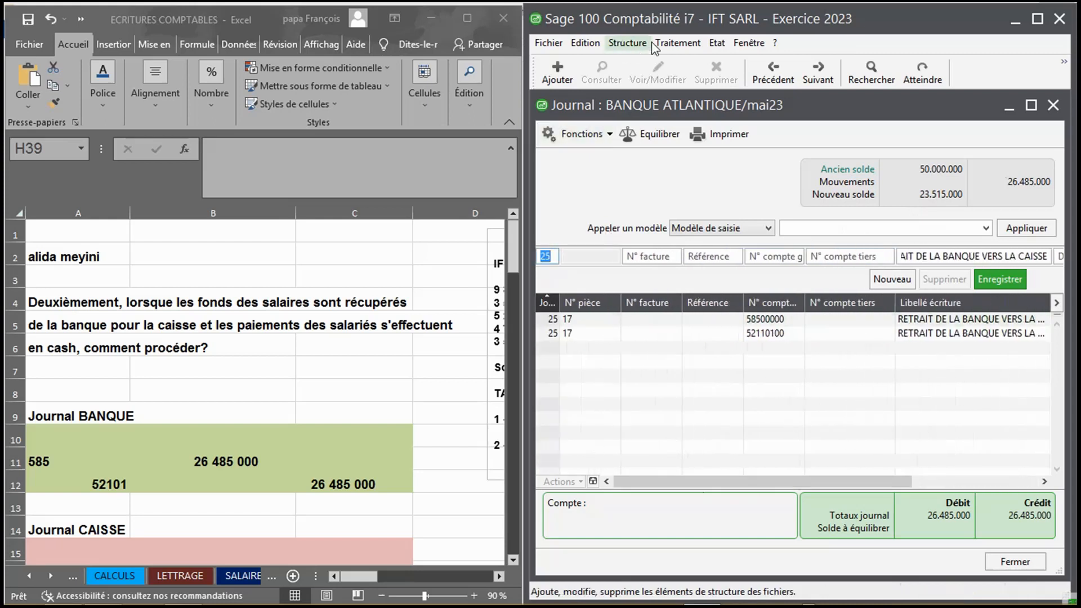
# Preview the complete trial balance of accounts from 010123 to 311223 and close the preview.
pyautogui.click(717, 43)
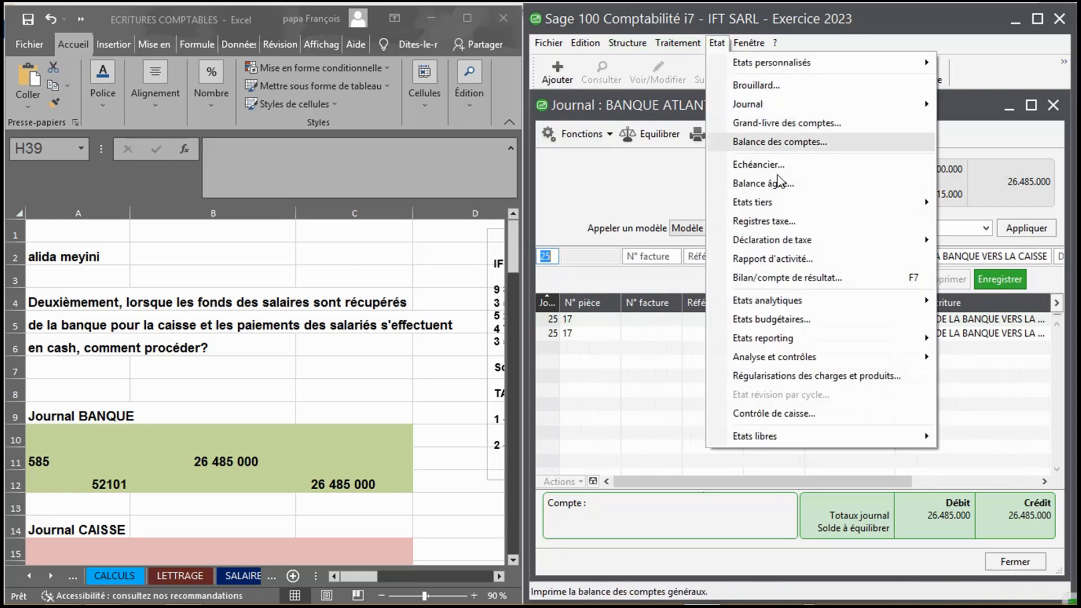
pyautogui.click(777, 146)
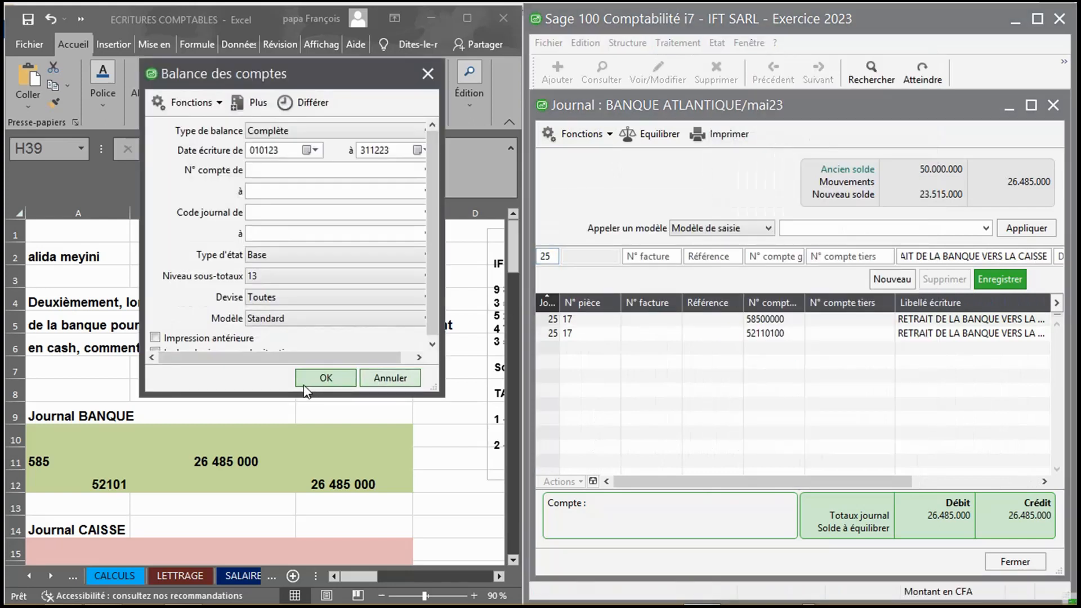
pyautogui.click(307, 387)
pyautogui.click(405, 362)
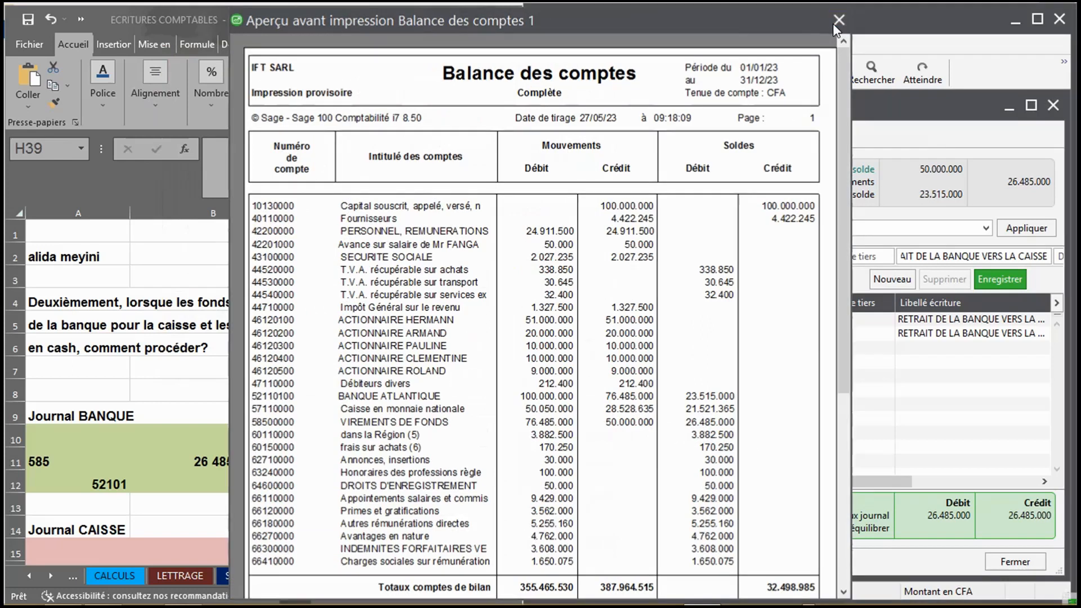
pyautogui.click(837, 22)
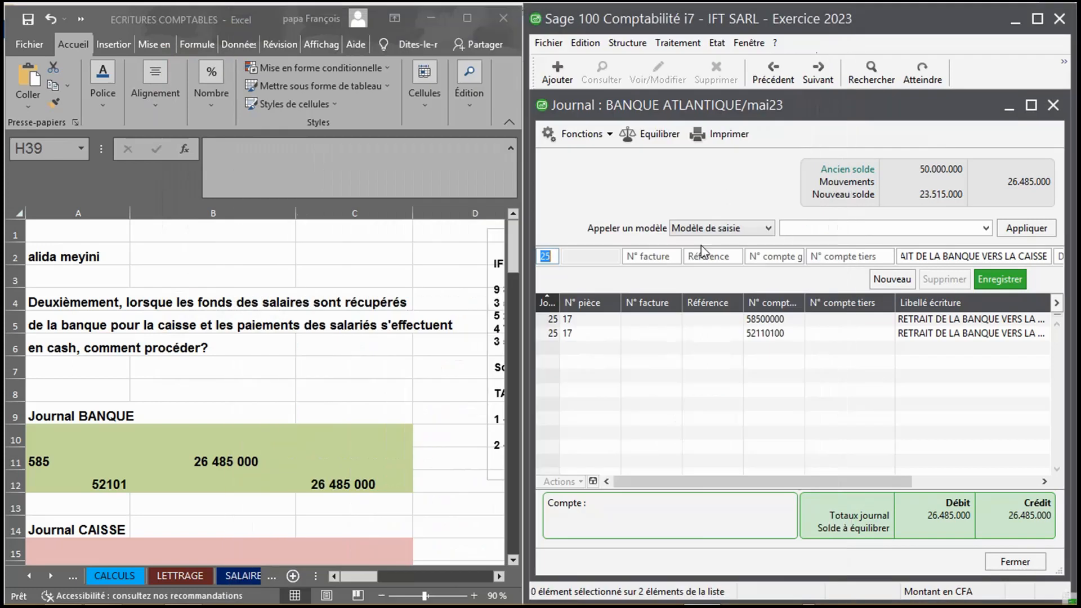
# Close the bank journal and open the May 2023 journal of CAISSE EN MONNAIE NATIONALE (CSMN).
pyautogui.click(1054, 105)
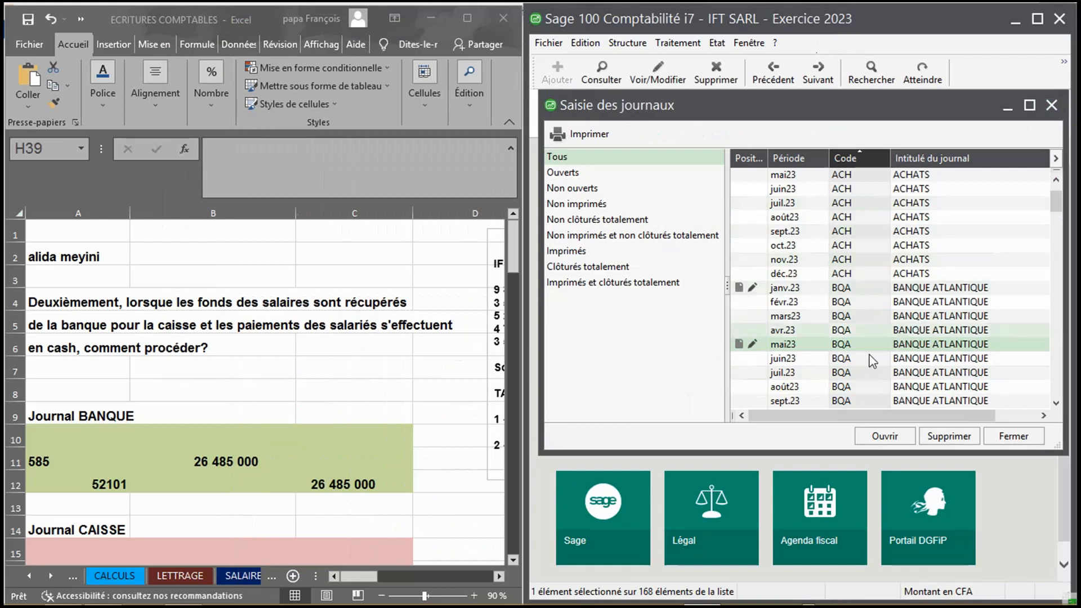
pyautogui.press('c')
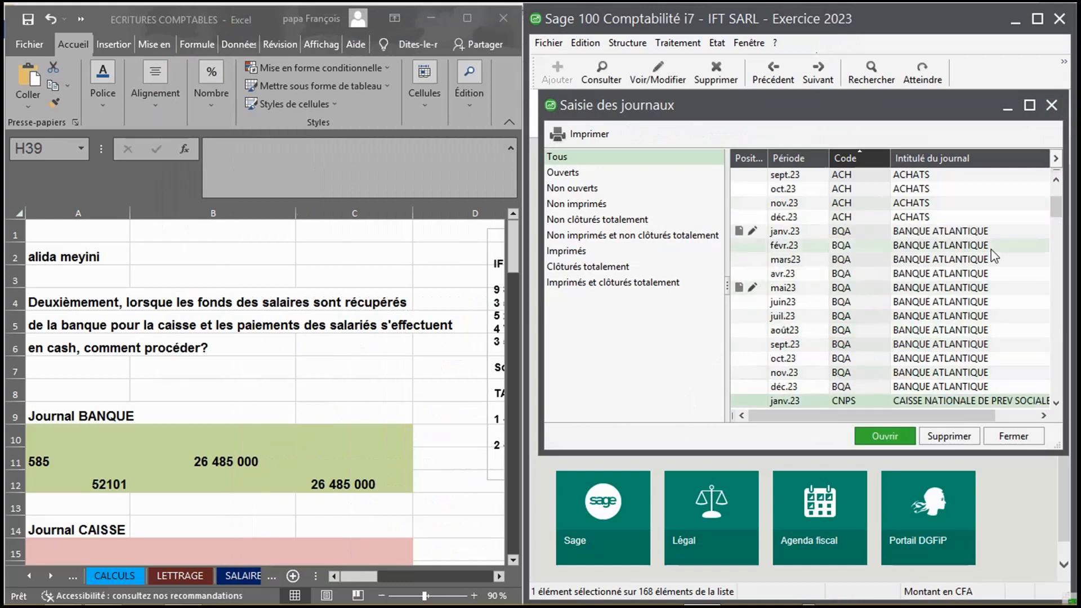
pyautogui.moveTo(1057, 210); pyautogui.dragTo(1063, 256)
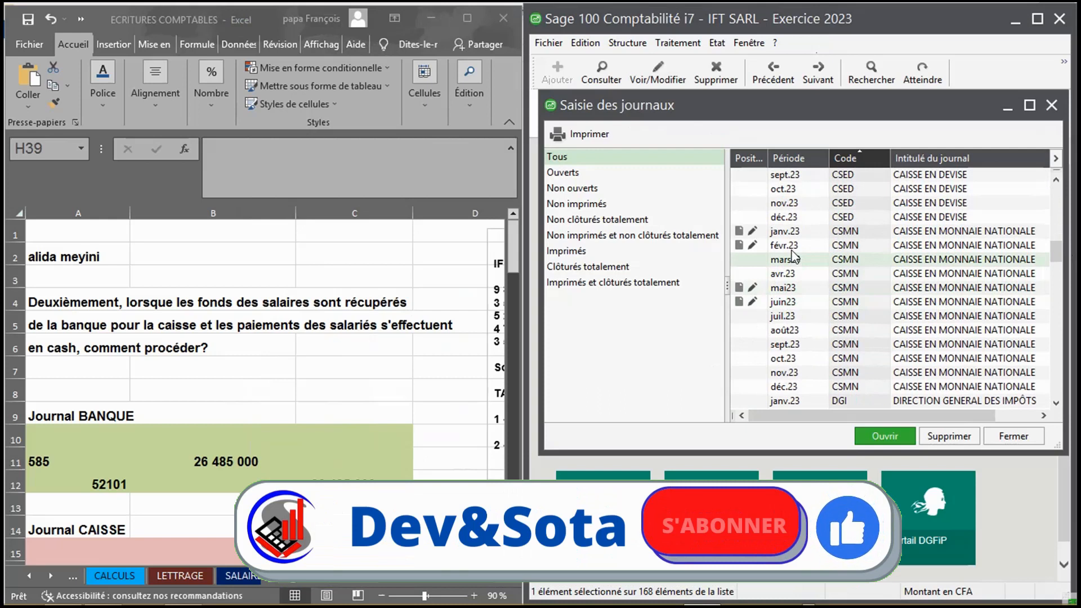
pyautogui.click(791, 290)
pyautogui.doubleClick(791, 290)
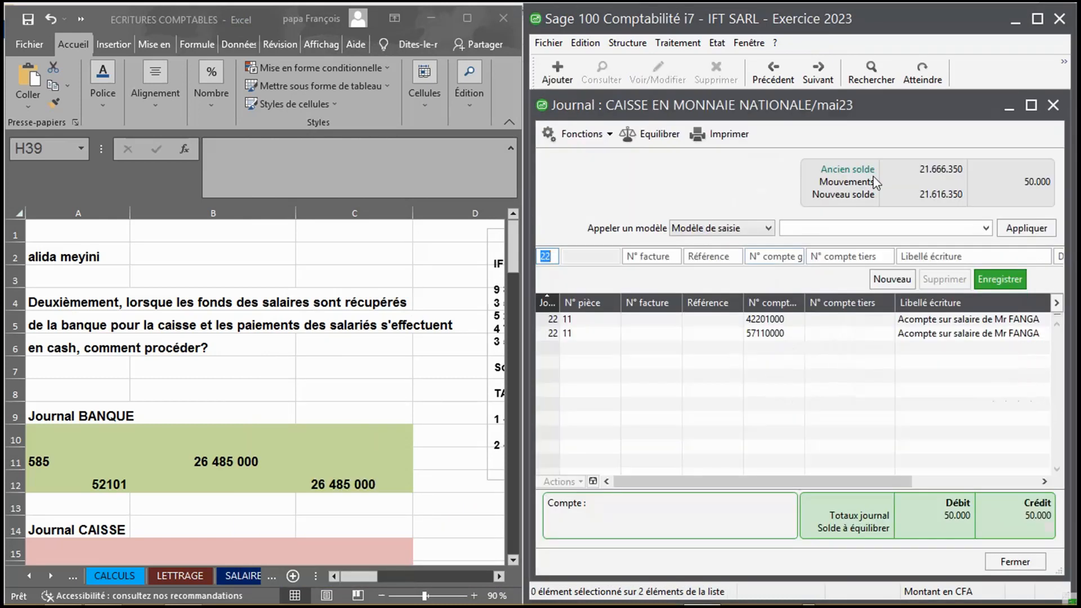
# Start a cash journal line dated day 25 on general account 58500000.
pyautogui.write('25')
pyautogui.click(776, 254)
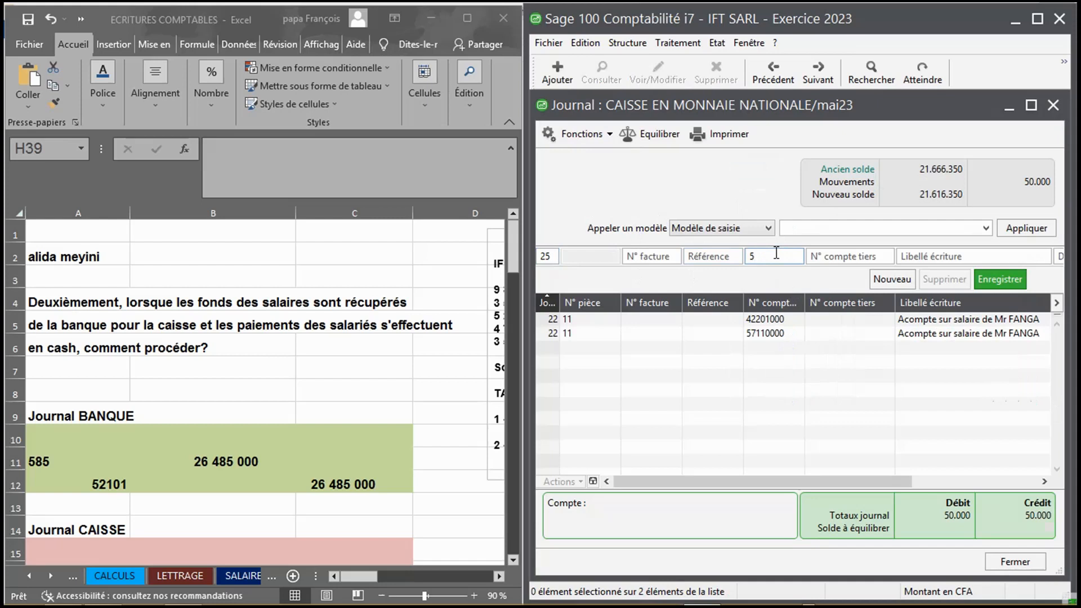
pyautogui.write('8500000')
pyautogui.press('Tab')
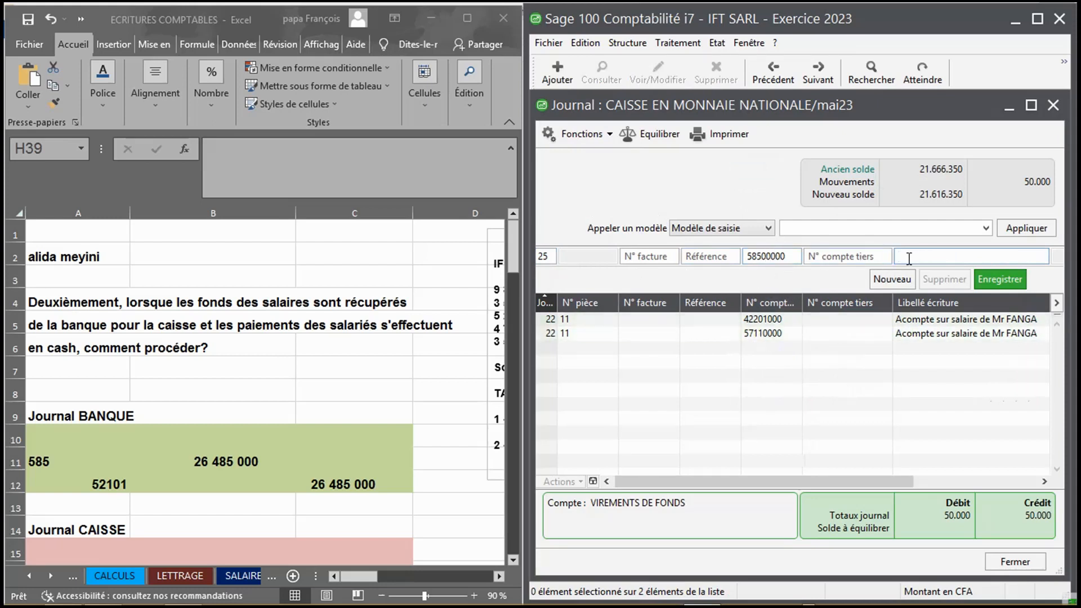
# Label the line ALIMENTATION DE LA CAISSE VIA BQ AT.
pyautogui.write('ADA')
pyautogui.press('BackSpace')
pyautogui.write('IMENTATION DE LA CAI')
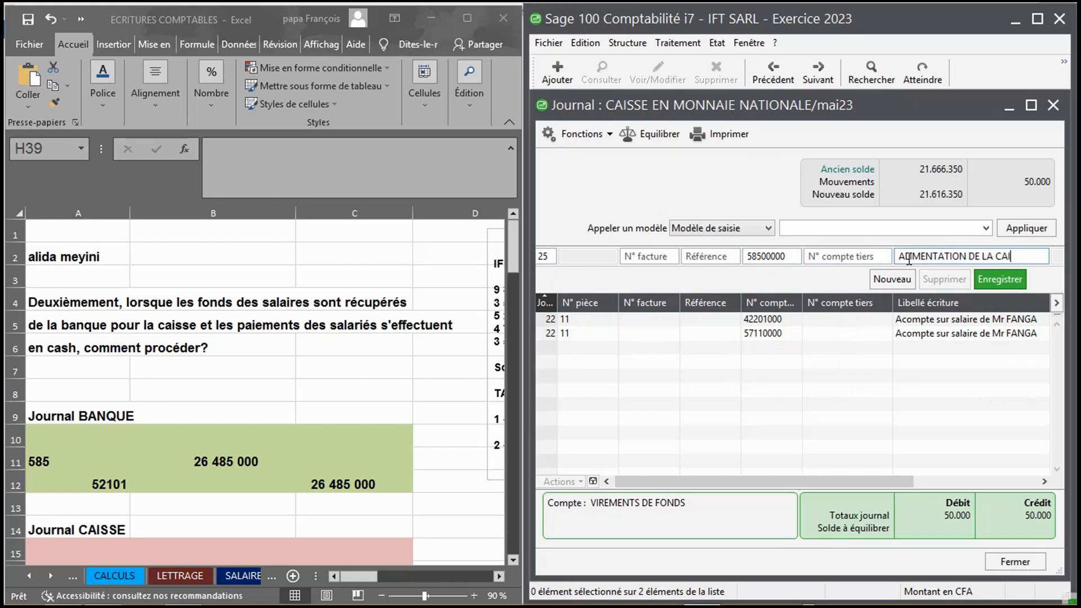
pyautogui.write('SSE VIA B')
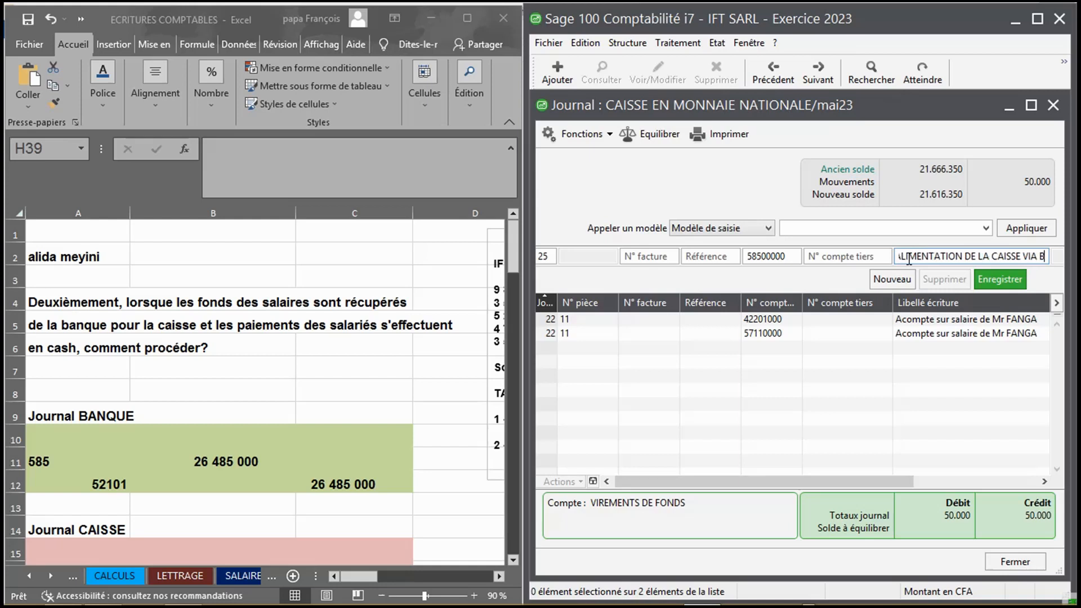
pyautogui.write('A')
pyautogui.press('BackSpace')
pyautogui.write('C')
pyautogui.write(' AT')
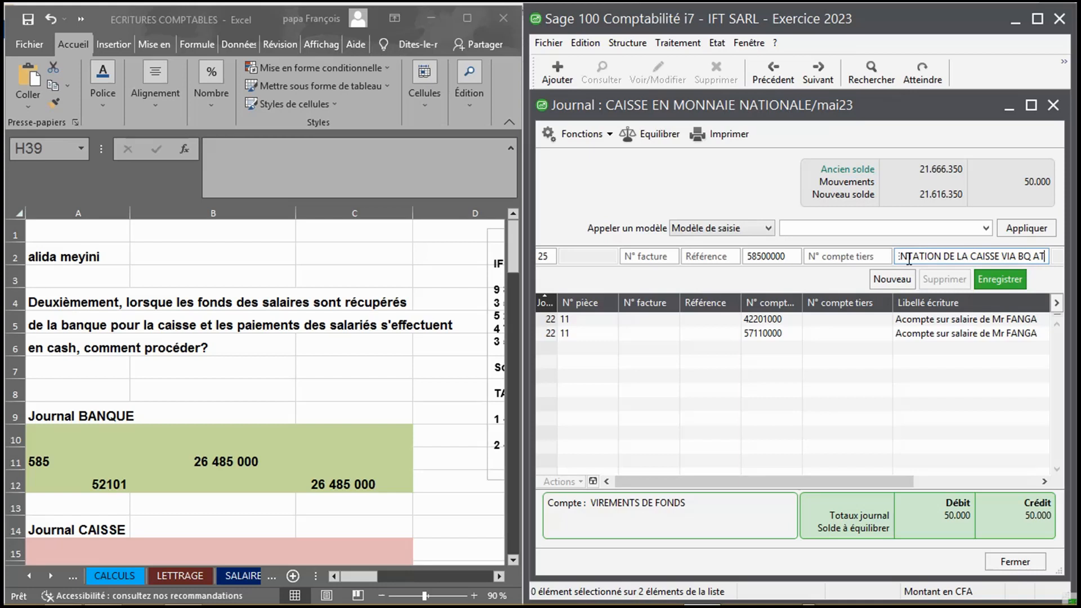
pyautogui.press('Tab')
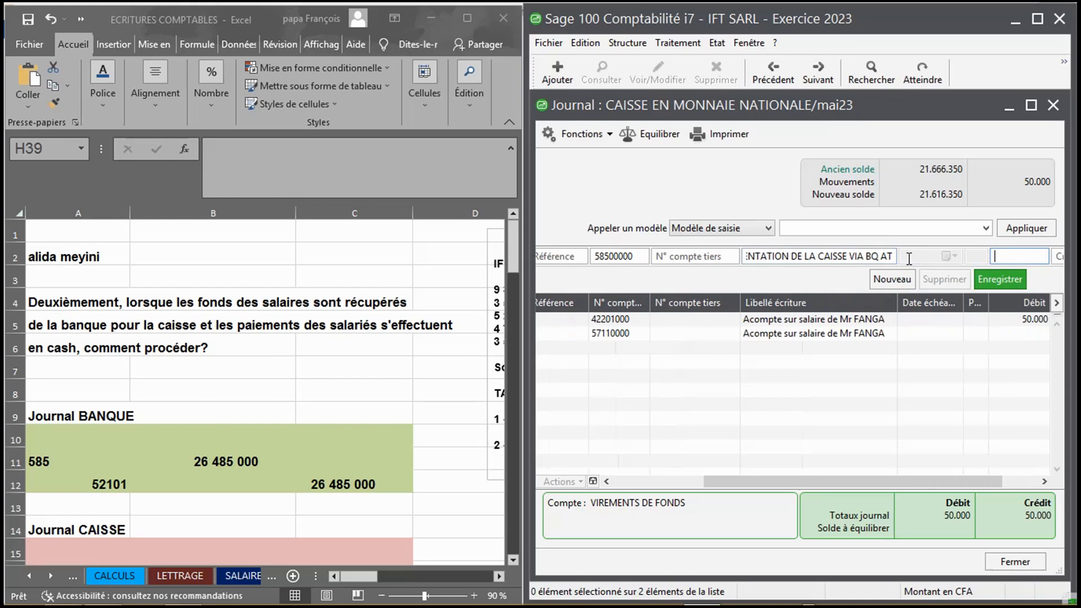
# Record the cash supply line with a debit of 26485000.
pyautogui.write('2')
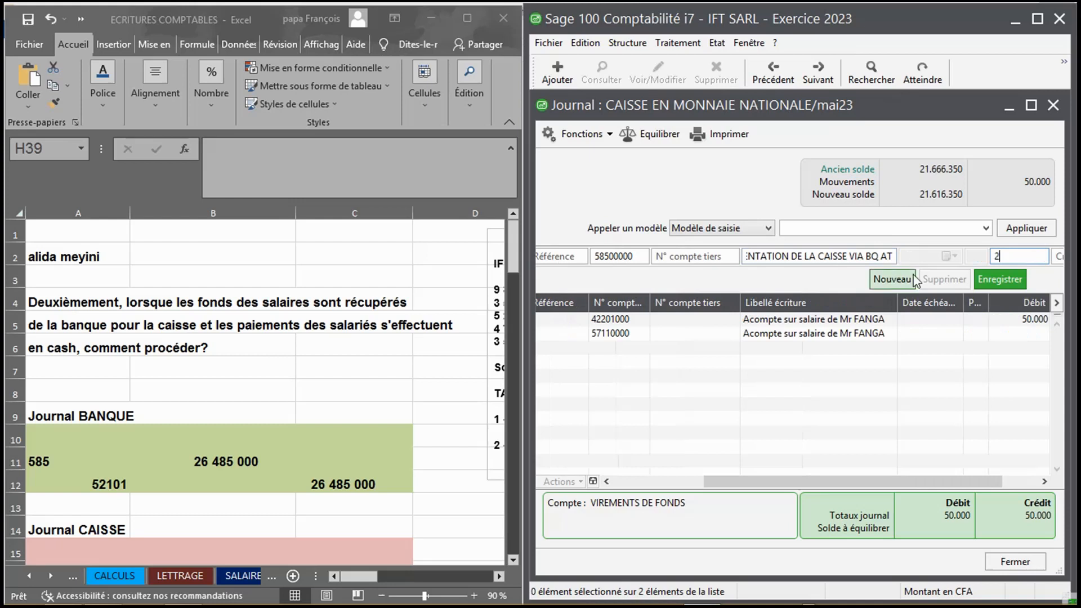
pyautogui.write('6485000')
pyautogui.press('Return')
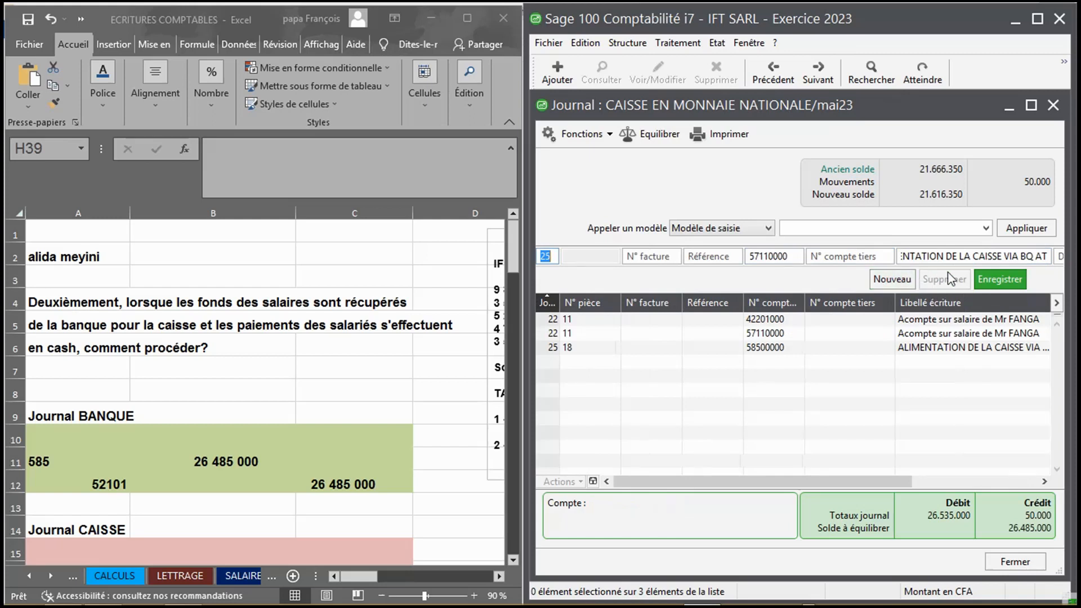
# Record the balancing line on account 58500000 with the same label and a credit of 26485000.
pyautogui.click(769, 255)
pyautogui.write('585')
pyautogui.press('Tab')
pyautogui.press('Tab')
pyautogui.press('Tab')
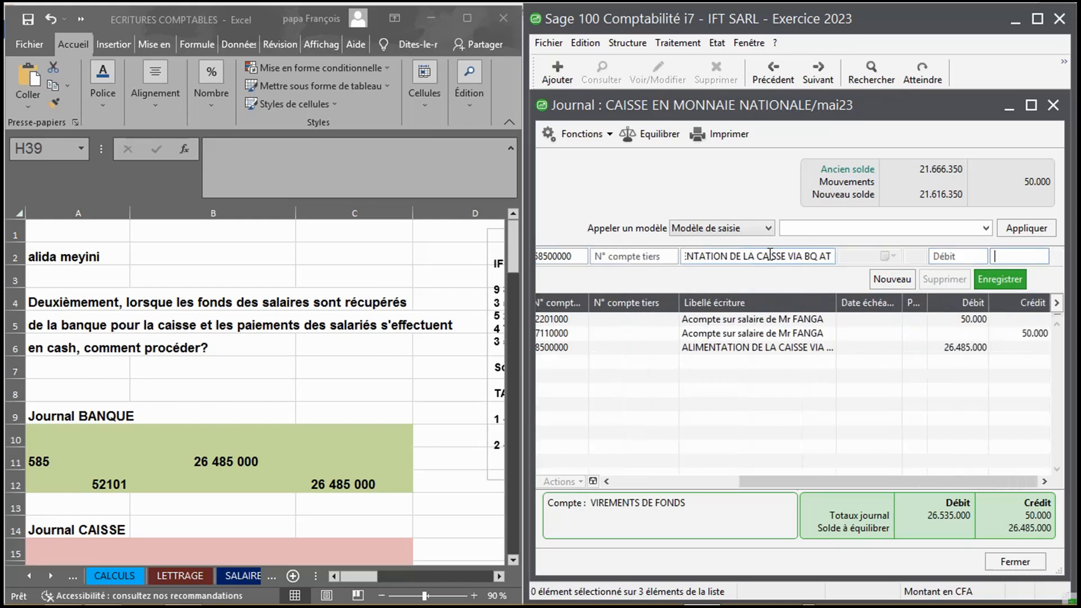
pyautogui.write('26 485 000')
pyautogui.press('Return')
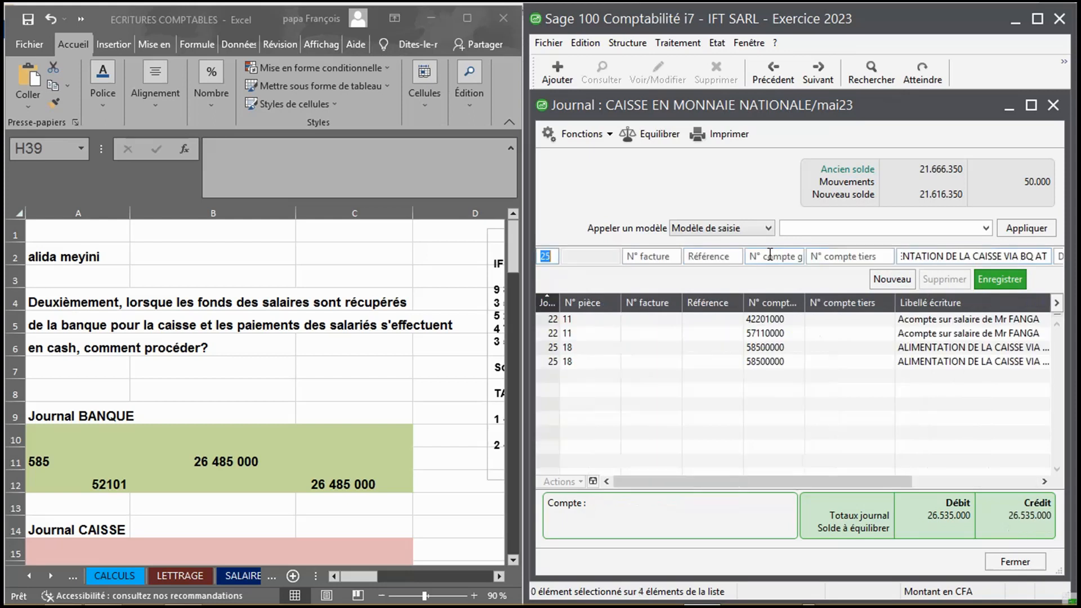
# Change the general account of the debit line of the cash supply entry to 57110000.
pyautogui.click(770, 345)
pyautogui.doubleClick(769, 258)
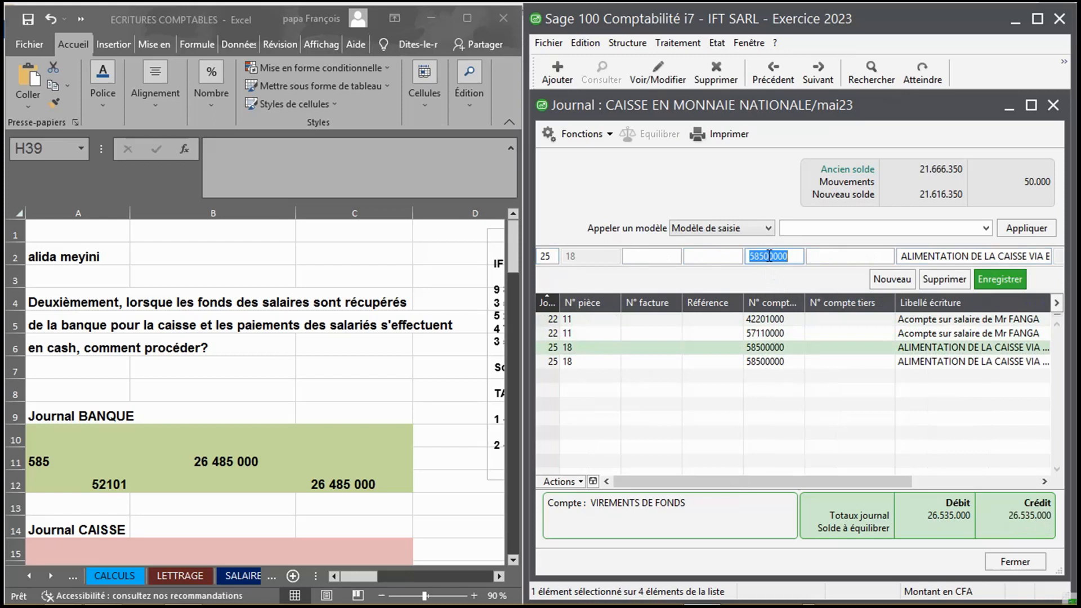
pyautogui.write('57110000')
pyautogui.press('Tab')
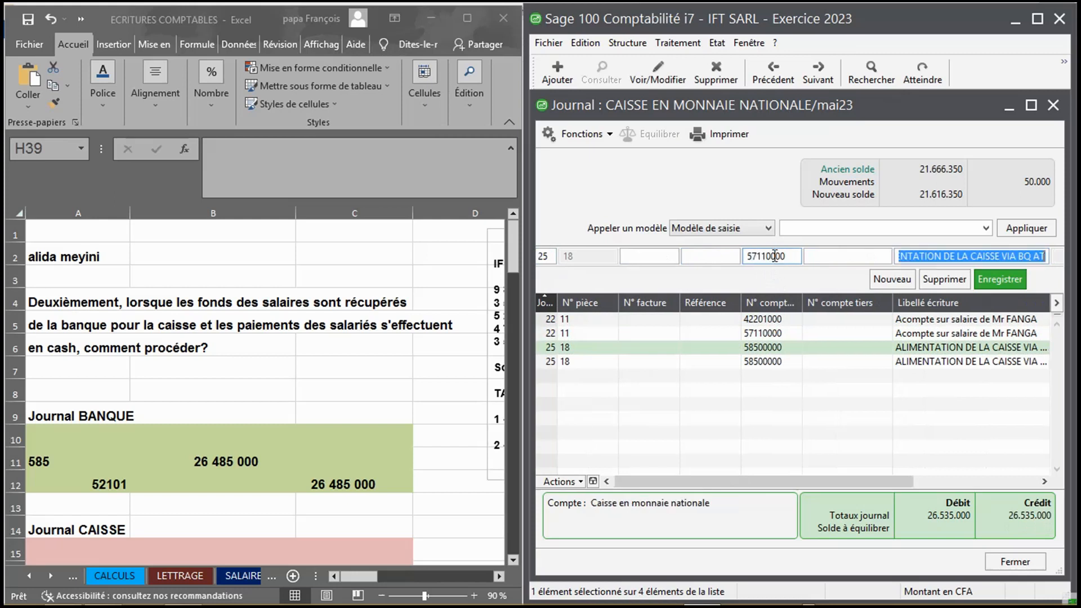
pyautogui.press('Return')
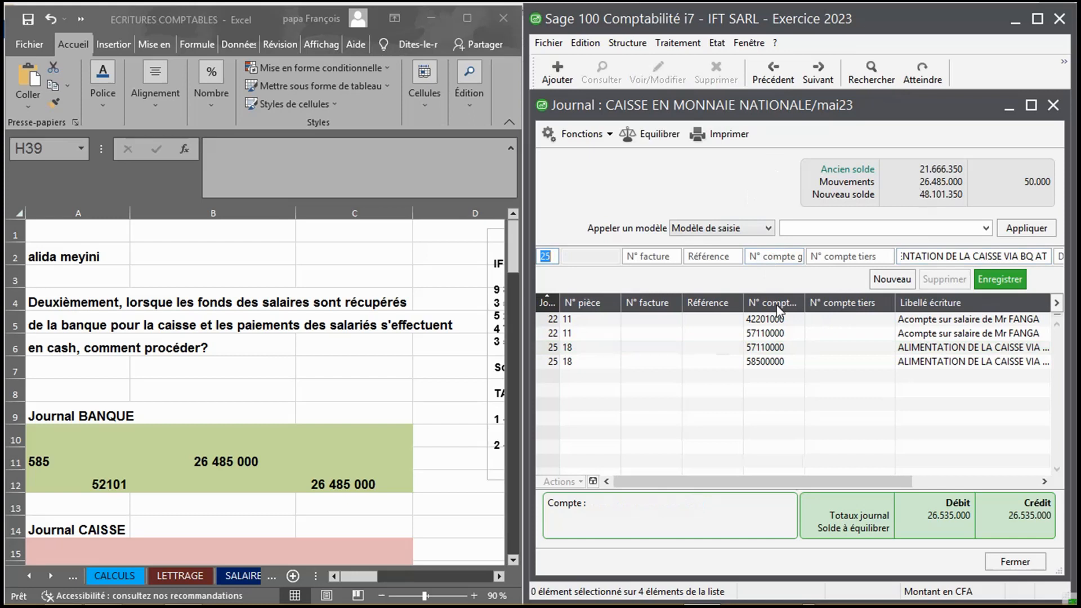
# Preview the complete trial balance of accounts for 01/01/23 to 31/12/23 and close the preview.
pyautogui.click(719, 44)
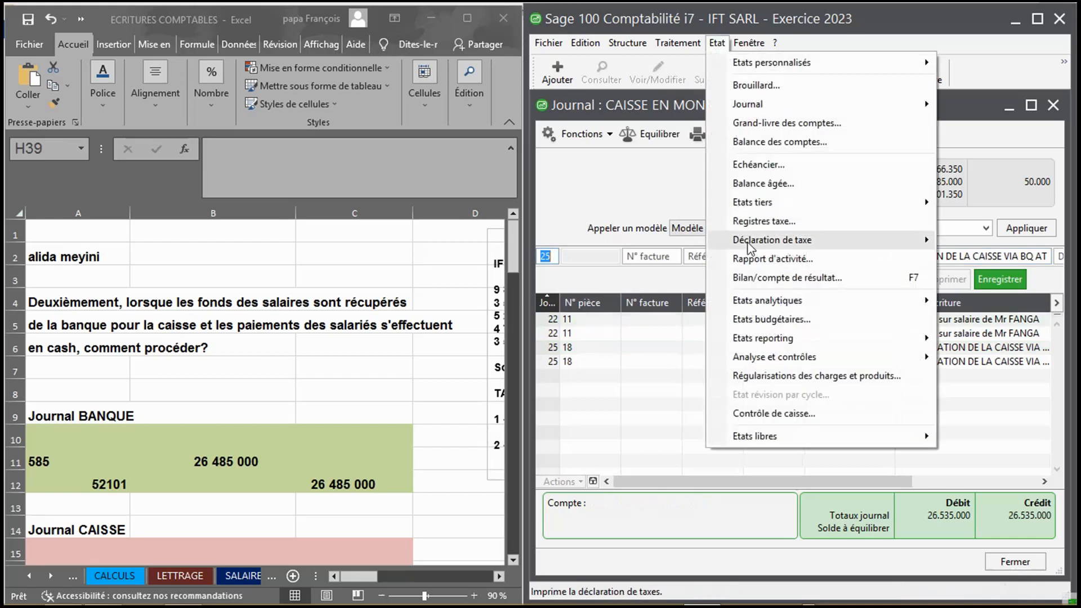
pyautogui.click(777, 142)
pyautogui.click(322, 374)
pyautogui.click(403, 354)
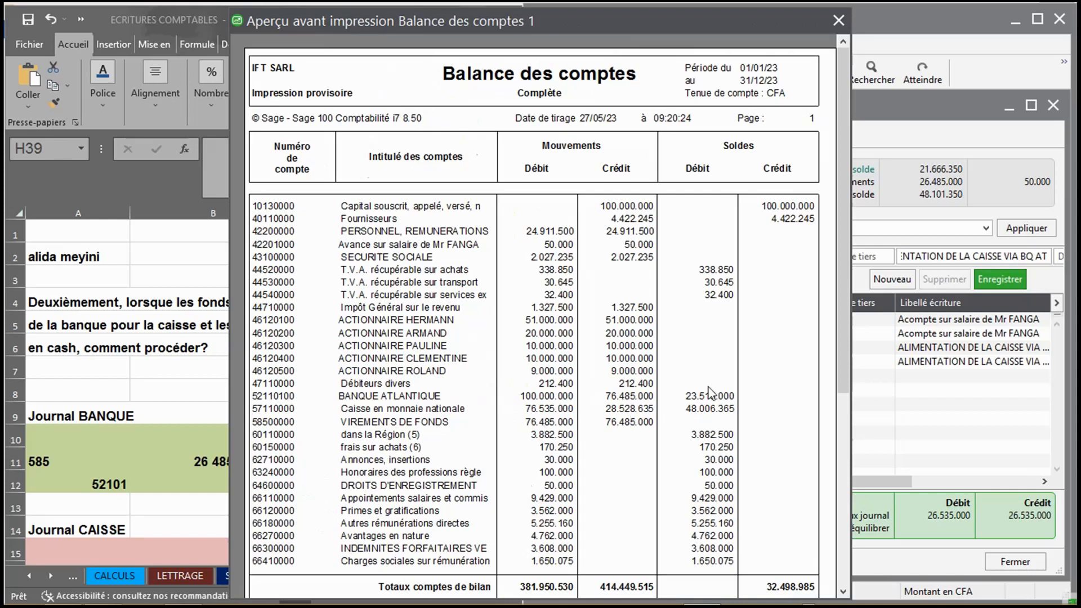
pyautogui.click(838, 20)
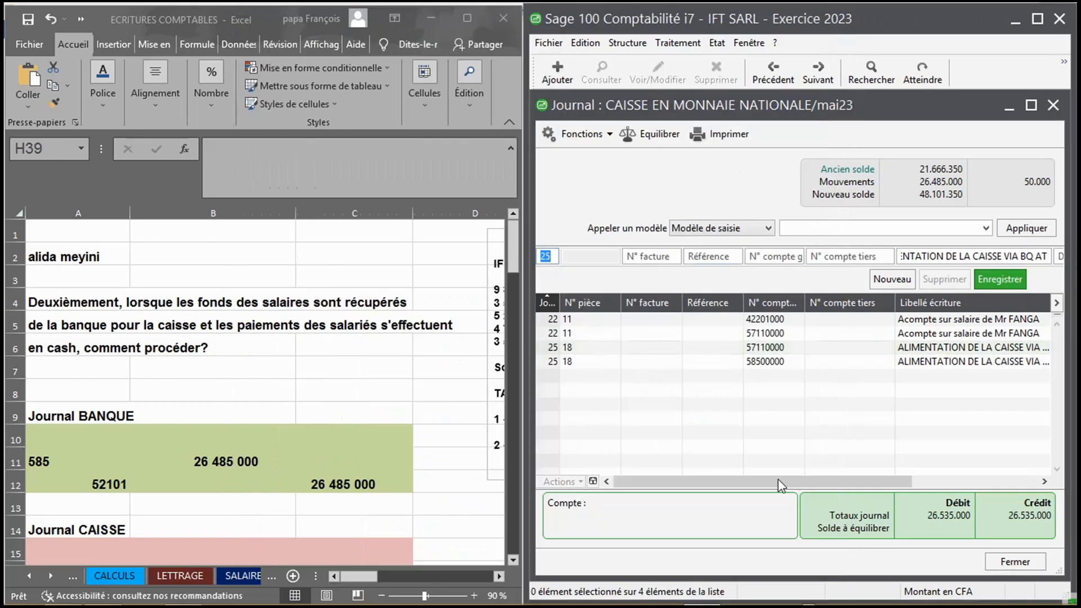
# Maximize the accounting window and close the May 2023 cash journal.
pyautogui.moveTo(771, 487); pyautogui.dragTo(725, 488)
pyautogui.click(1041, 21)
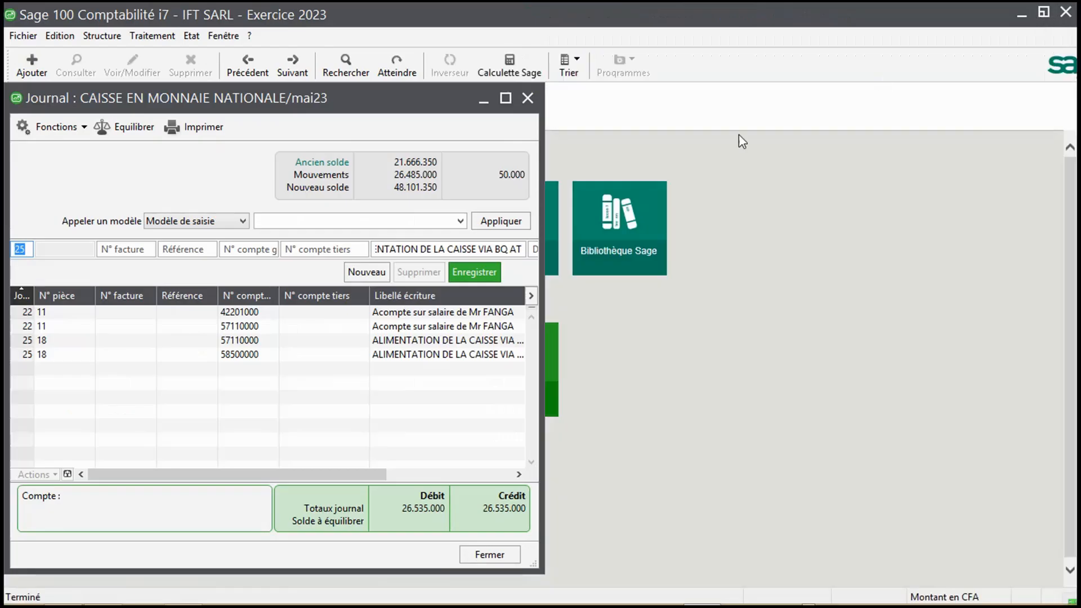
pyautogui.click(527, 98)
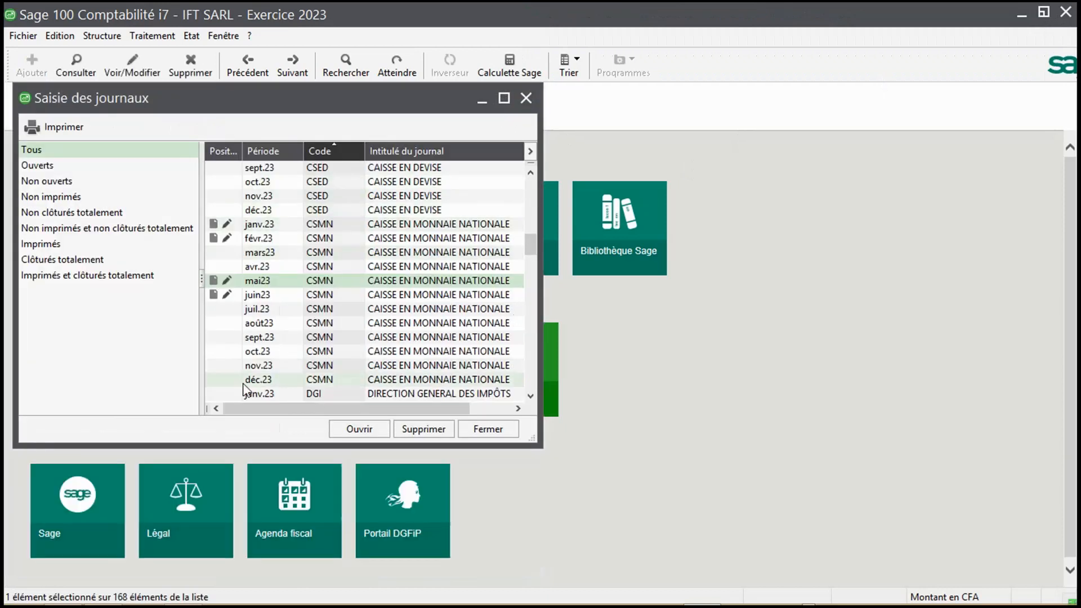
# Open the May 2023 journal of SALAIRES (SAL), acknowledging the fiscal backup notice.
pyautogui.press('s')
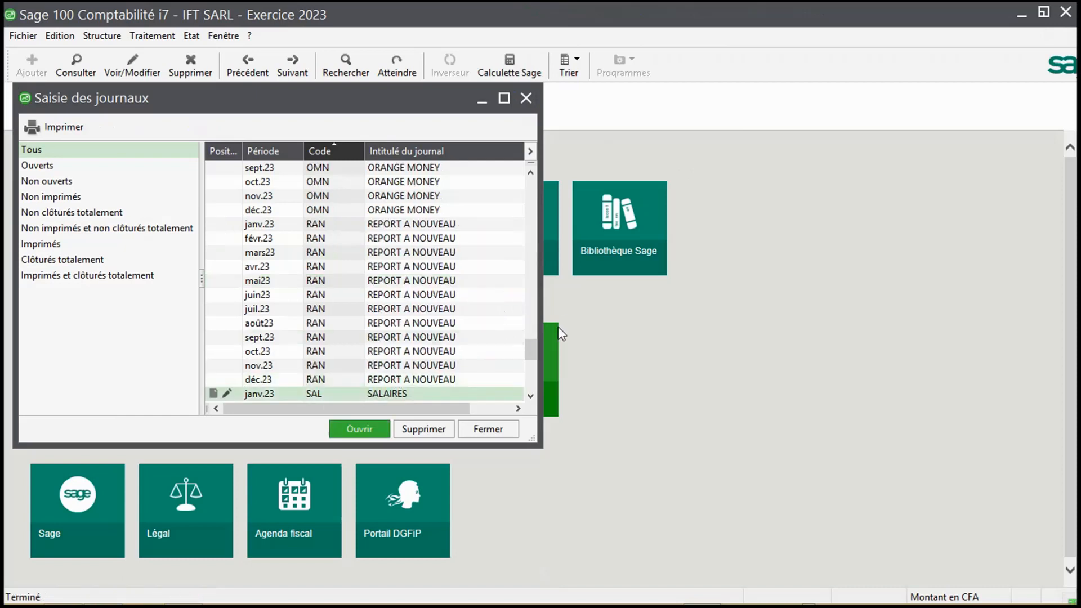
pyautogui.scroll(-1, 529, 349)
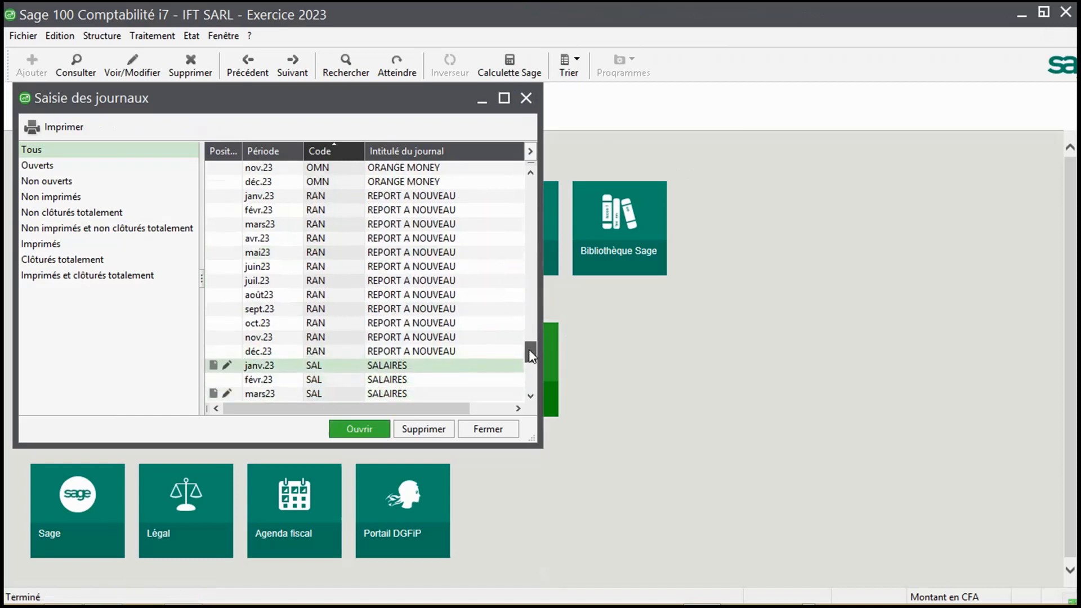
pyautogui.moveTo(530, 350); pyautogui.dragTo(532, 361)
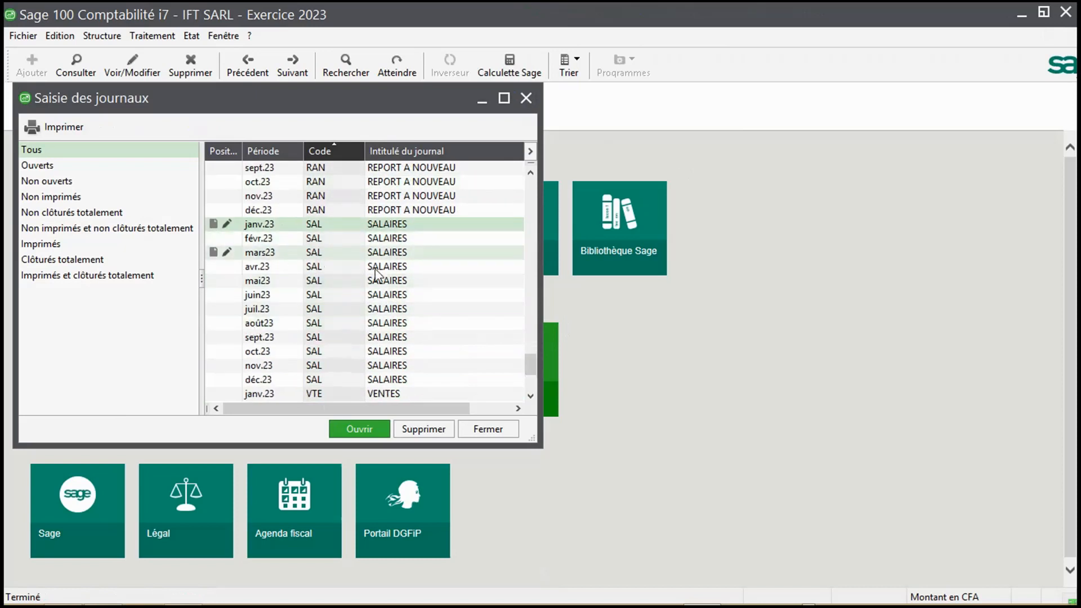
pyautogui.doubleClick(296, 281)
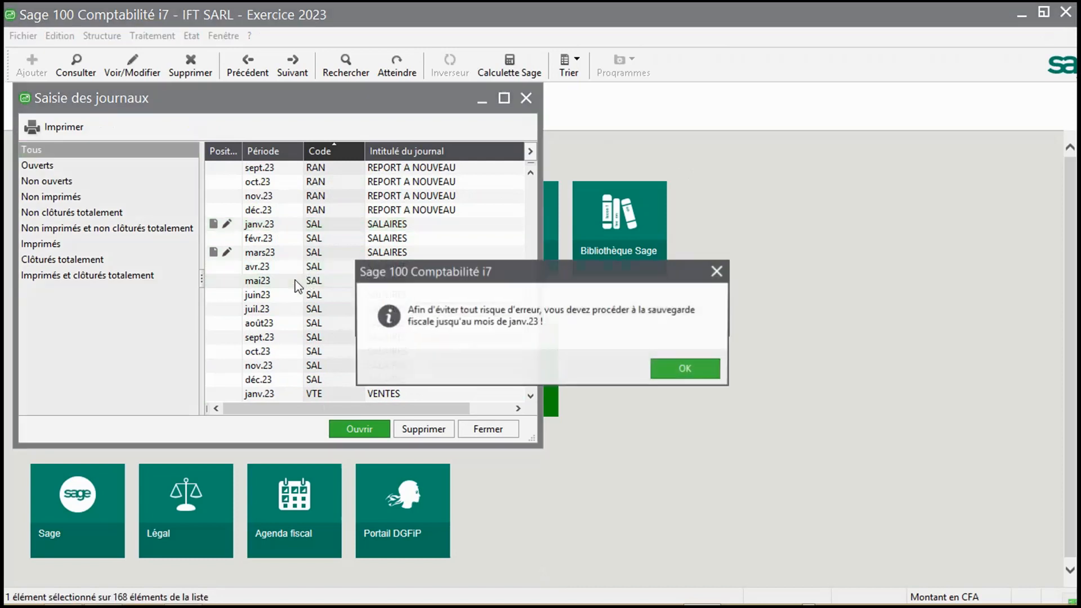
pyautogui.click(687, 369)
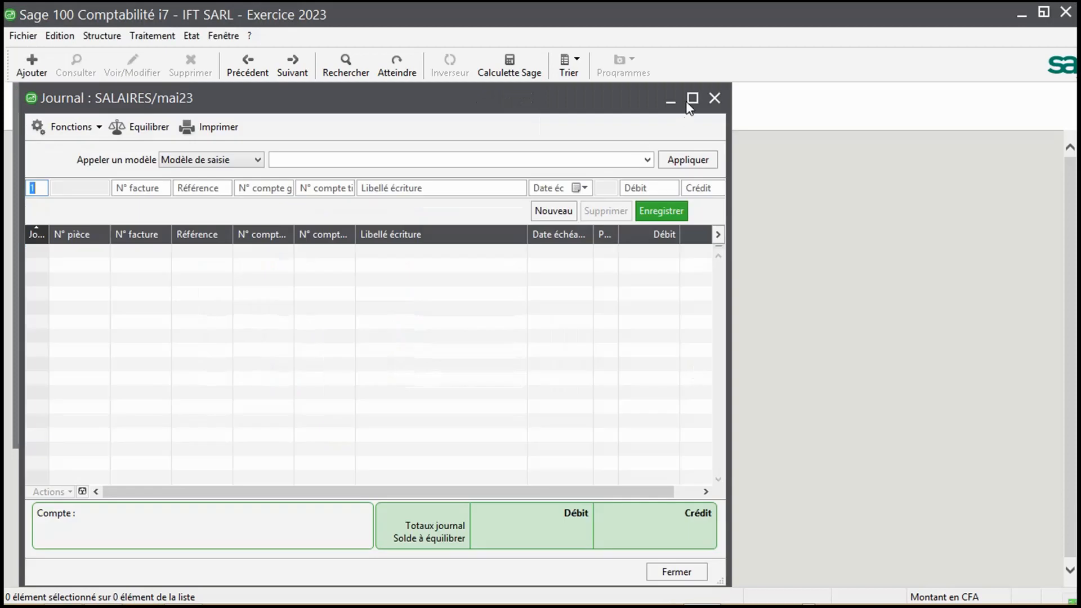
# Maximize the salary journal and apply the SAISIE DE SALAIRE entry template.
pyautogui.click(692, 102)
pyautogui.click(345, 154)
pyautogui.press('Return')
pyautogui.doubleClick(377, 218)
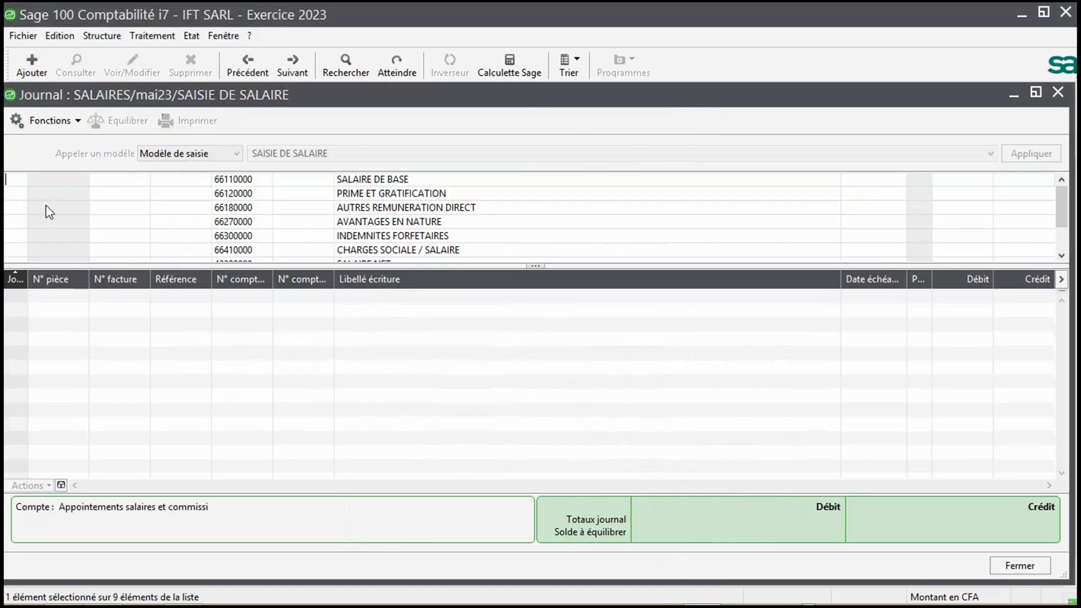
# Date the payroll entry day 30 and debit SALAIRE DE BASE with 9350000.
pyautogui.write('30')
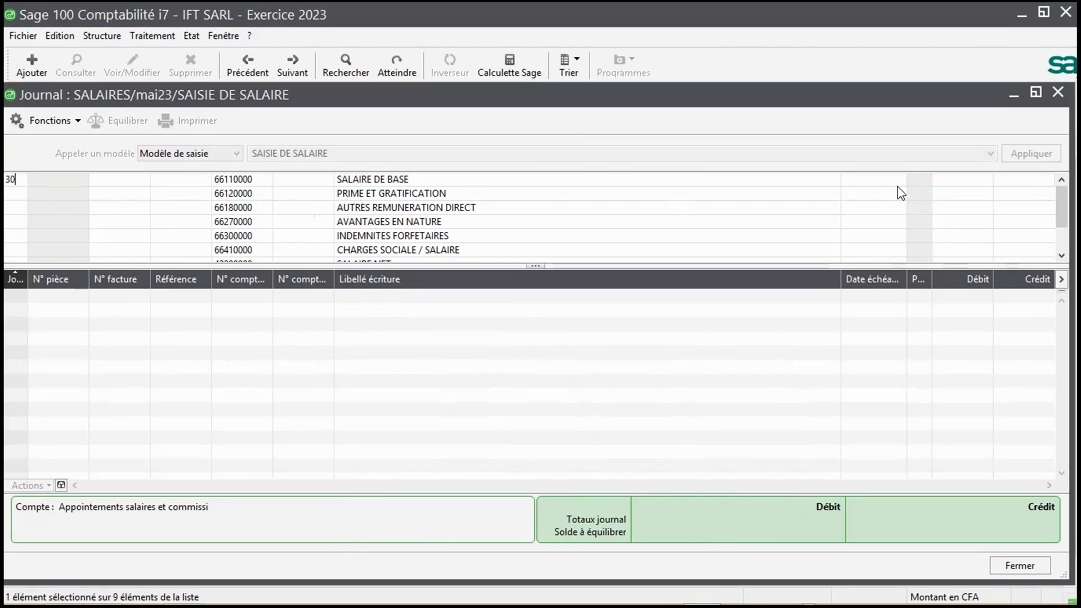
pyautogui.click(953, 181)
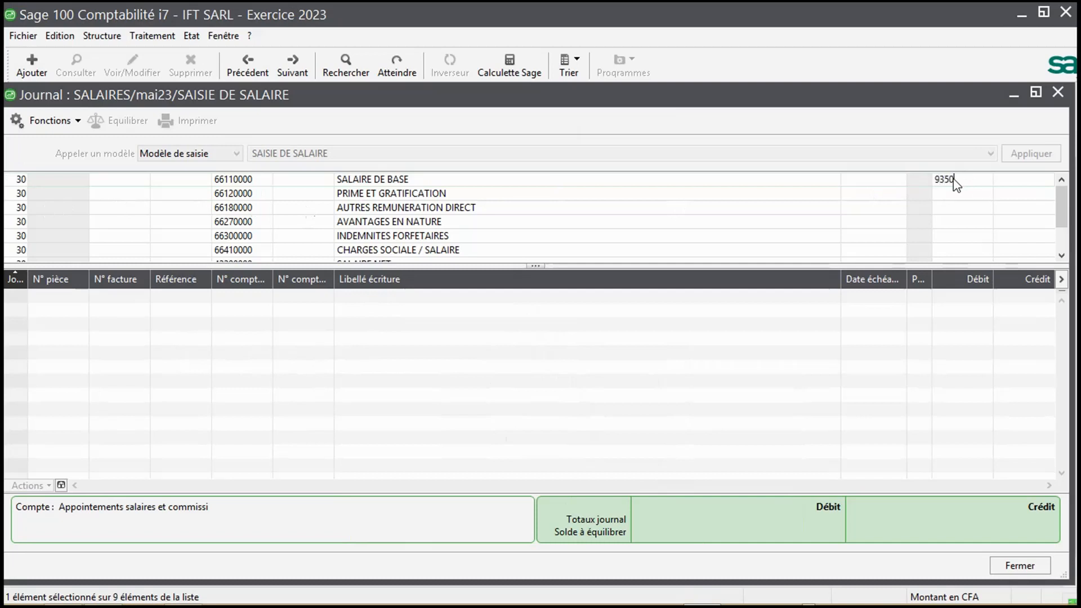
pyautogui.write('000')
pyautogui.press('Return')
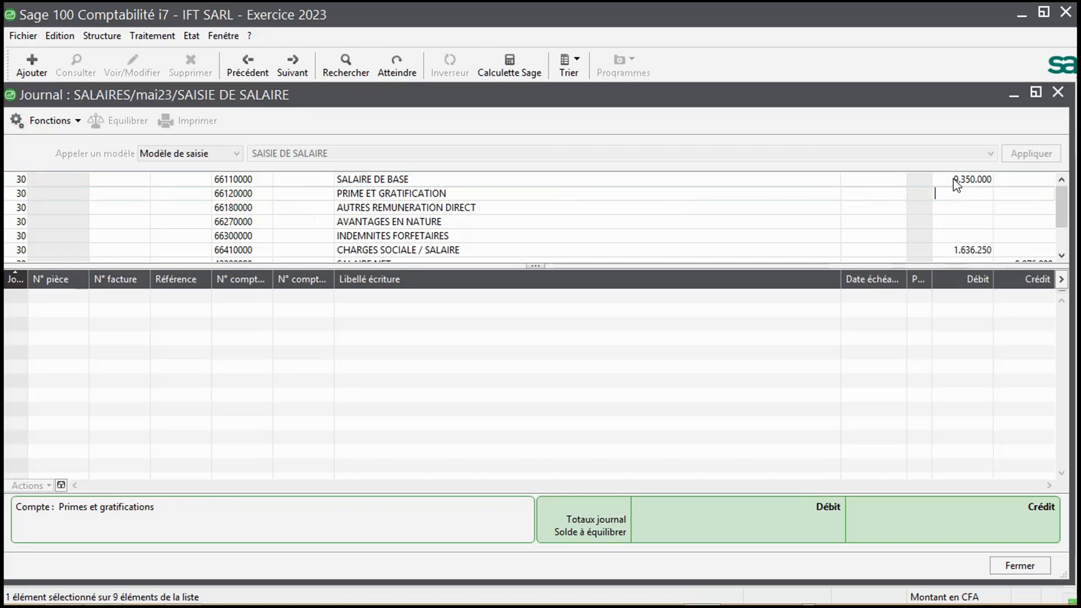
# Debit the PRIME ET GRATIFICATION line with 3550000.
pyautogui.write('3.')
pyautogui.write('550.')
pyautogui.write('0000')
pyautogui.press('Return')
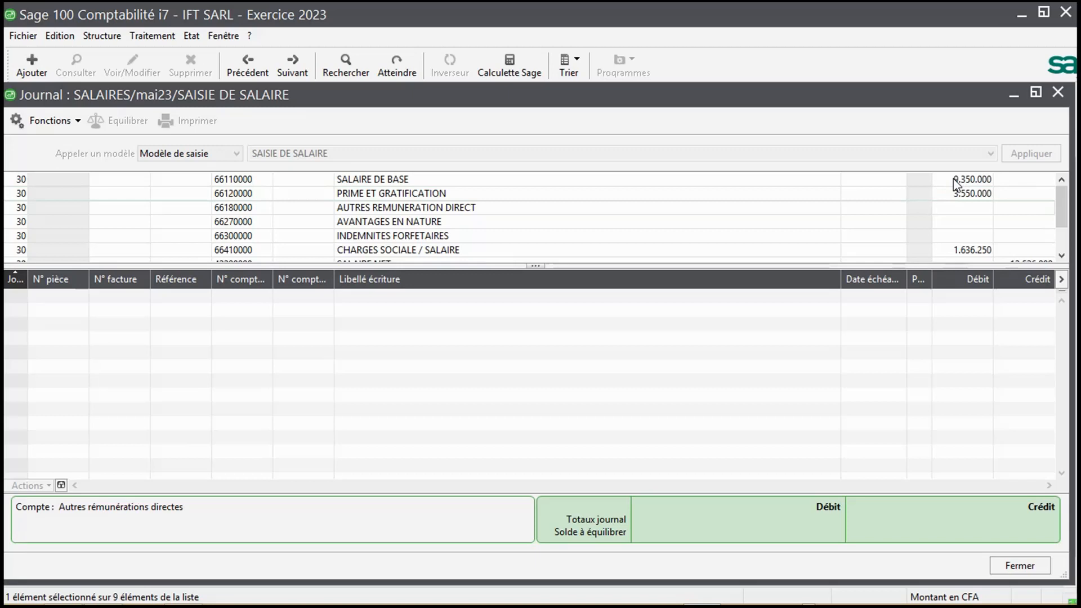
# Debit AUTRES REMUNERATION DIRECT with 5242000 and AVANTAGES EN NATURE with 4750000.
pyautogui.write('5242000')
pyautogui.press('Return')
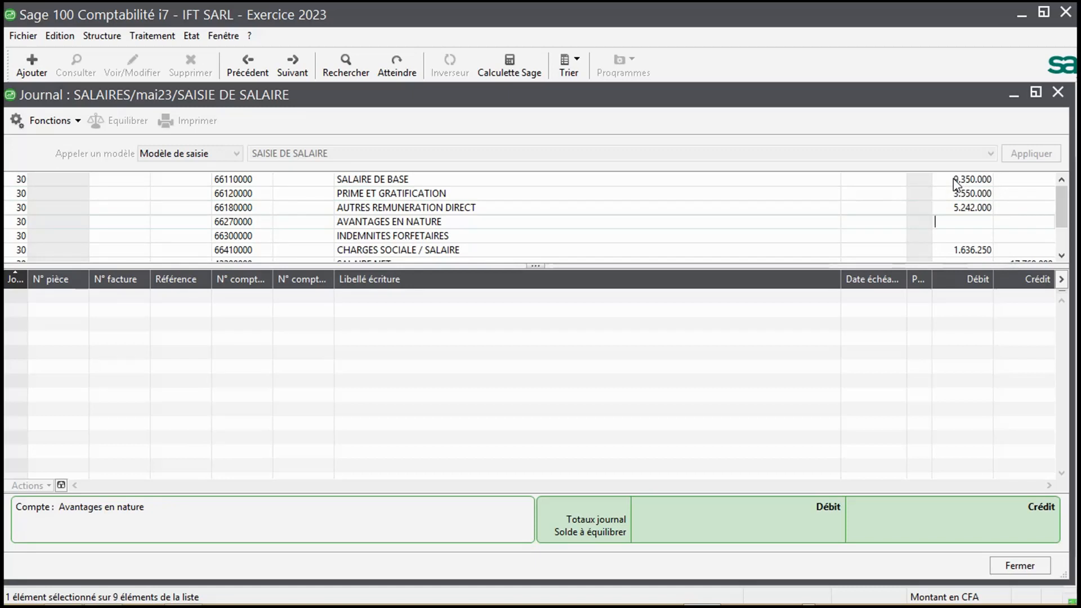
pyautogui.write('4750000')
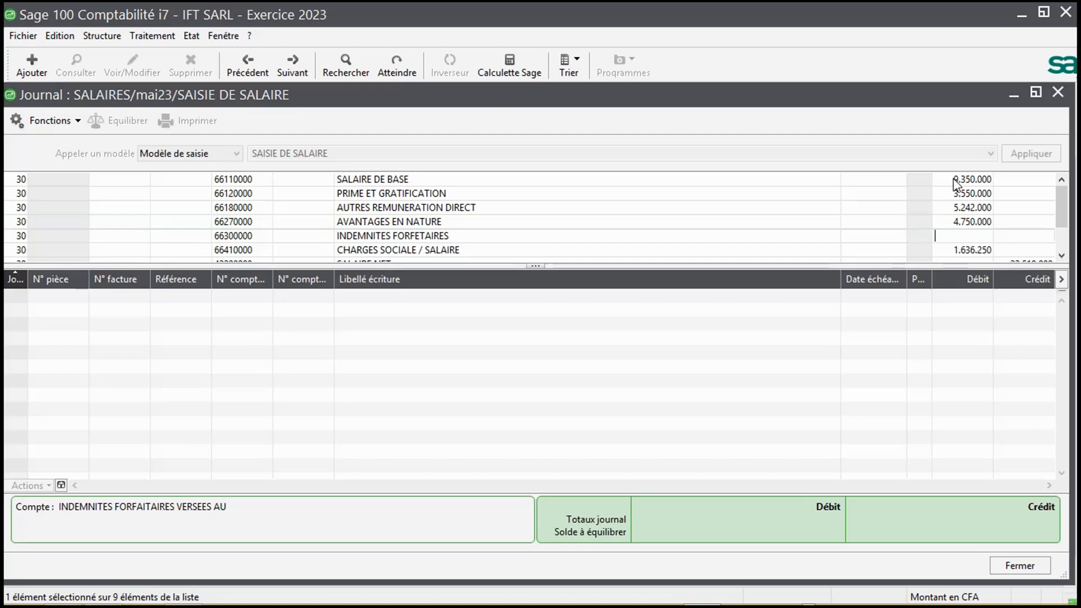
# Debit INDEMNITES FORFETAIRES with 3593000 and credit IRPP with 1324500 to complete the payroll entry.
pyautogui.write('3593000')
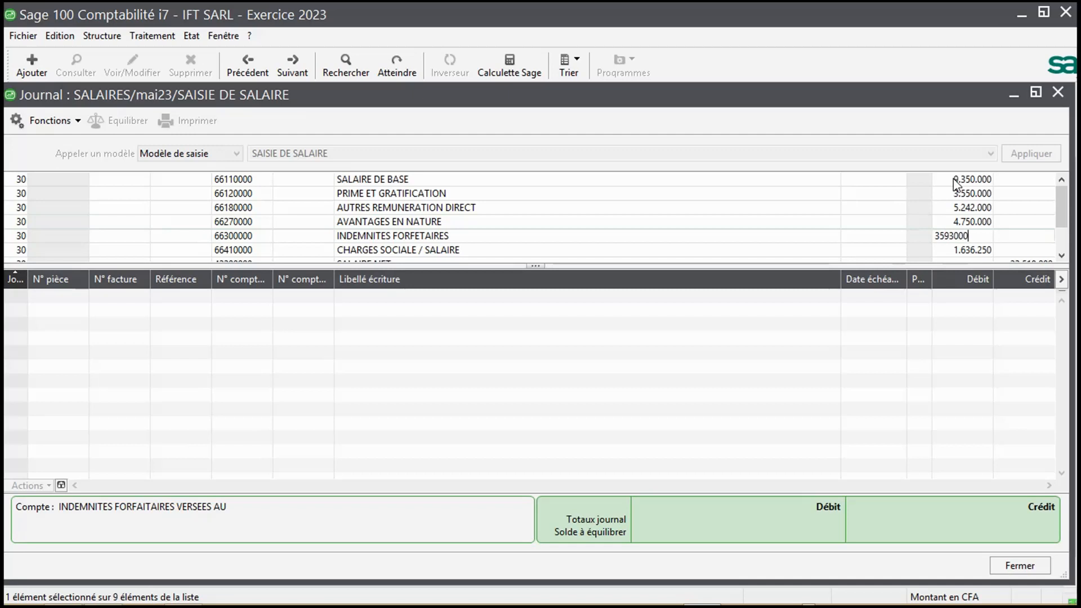
pyautogui.press('Return')
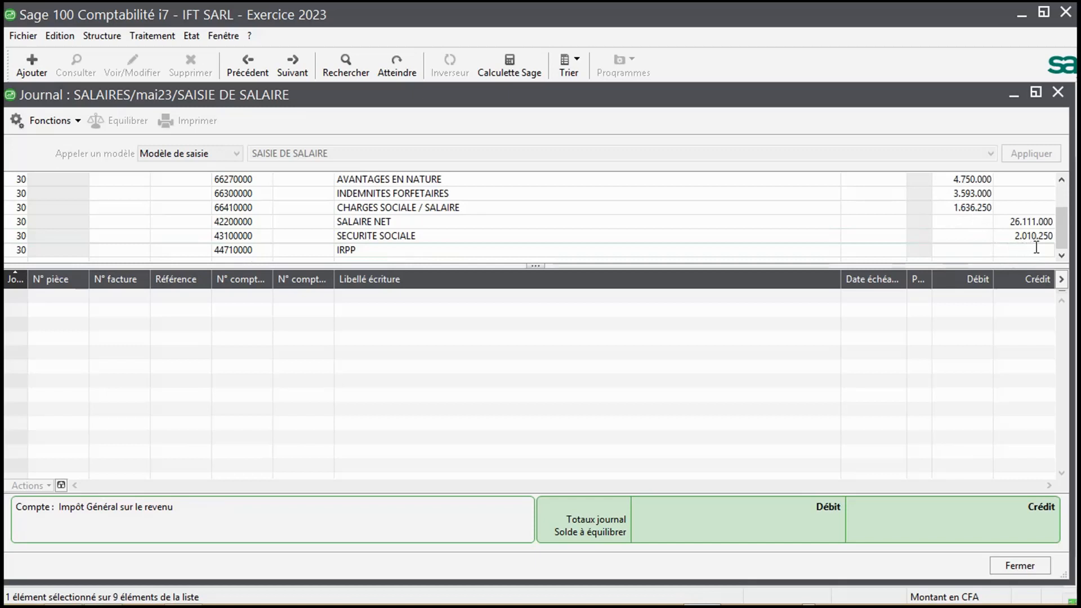
pyautogui.write('1324500')
pyautogui.press('Return')
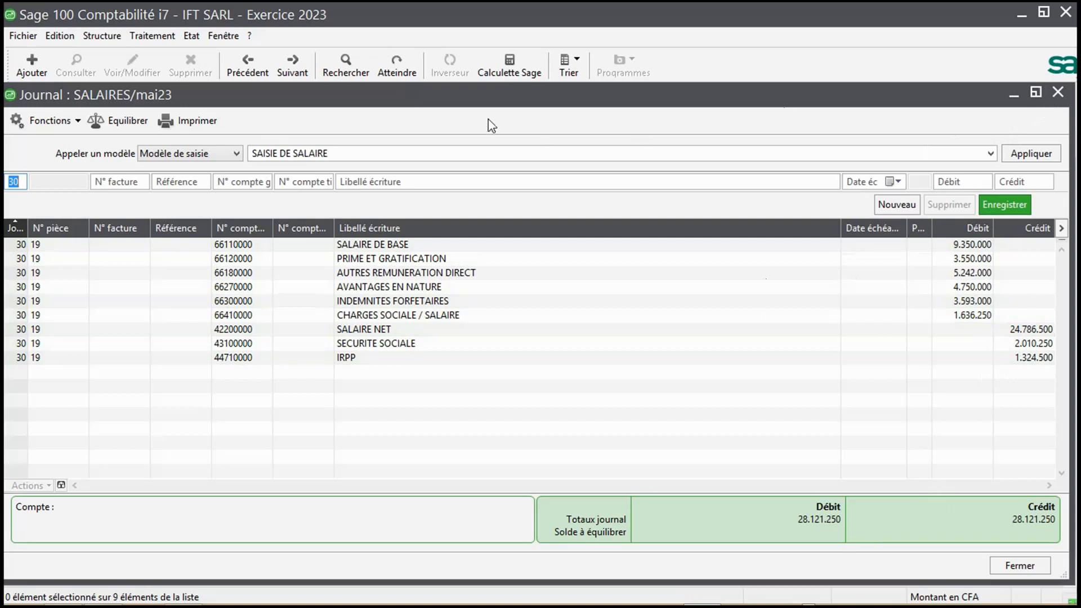
# Preview the complete account balance for 2023 to check the amounts owed for salaries, social security and income tax.
pyautogui.click(191, 36)
pyautogui.click(268, 136)
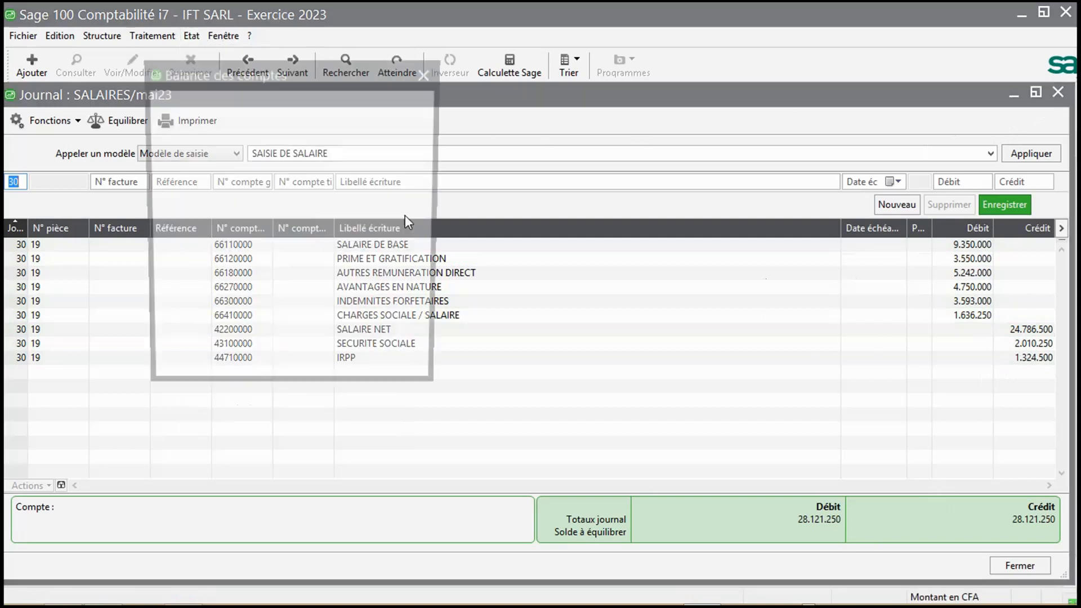
pyautogui.click(307, 380)
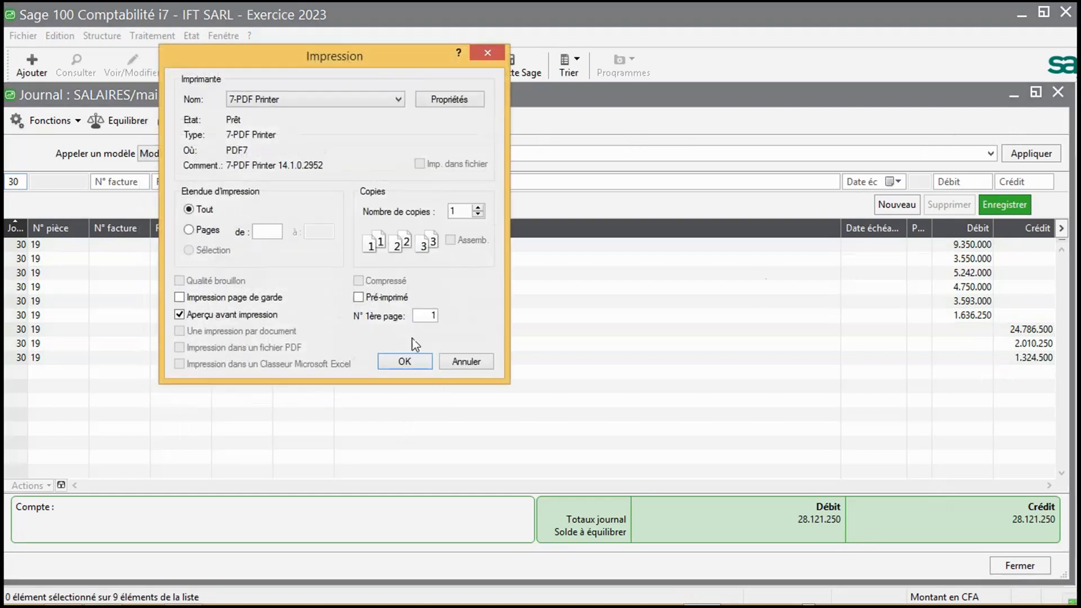
pyautogui.click(400, 360)
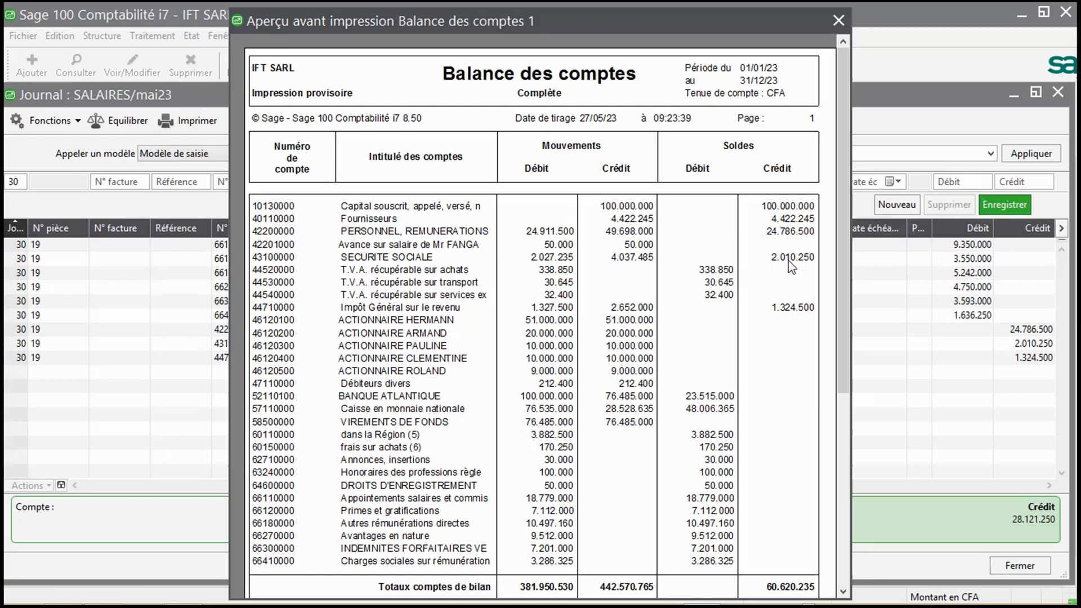
pyautogui.click(840, 20)
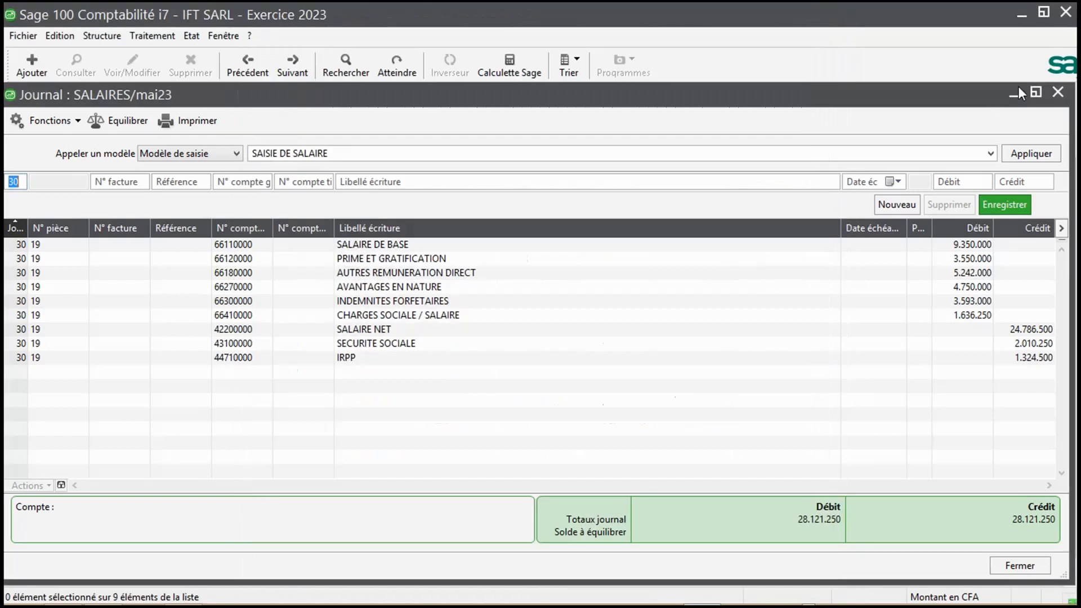
# Close the May payroll journal and open the June 2023 CAISSE EN MONNAIE NATIONALE journal in a maximized window.
pyautogui.click(1058, 91)
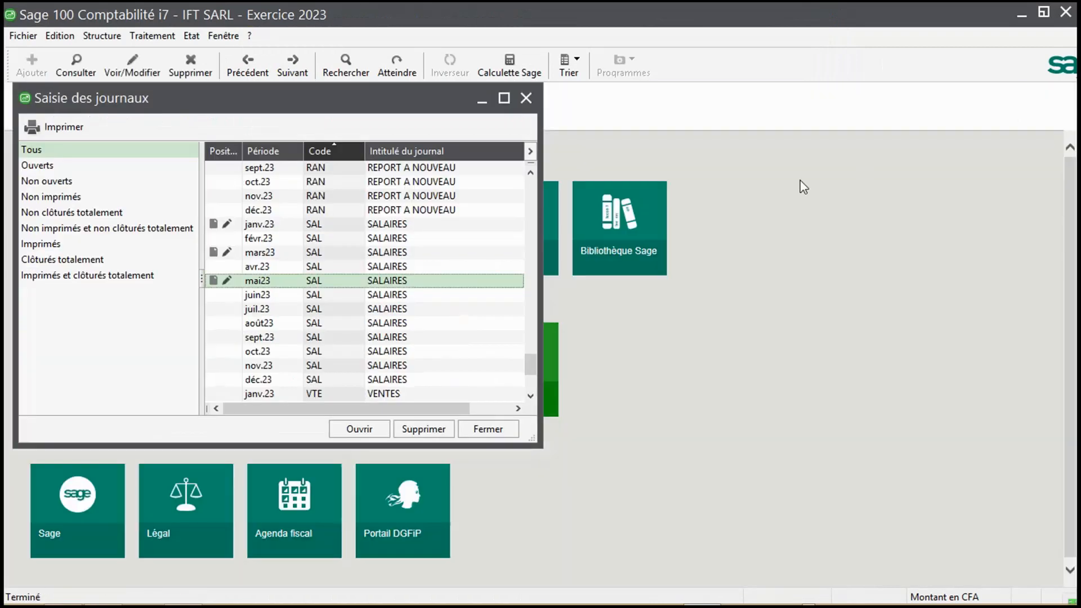
pyautogui.click(374, 338)
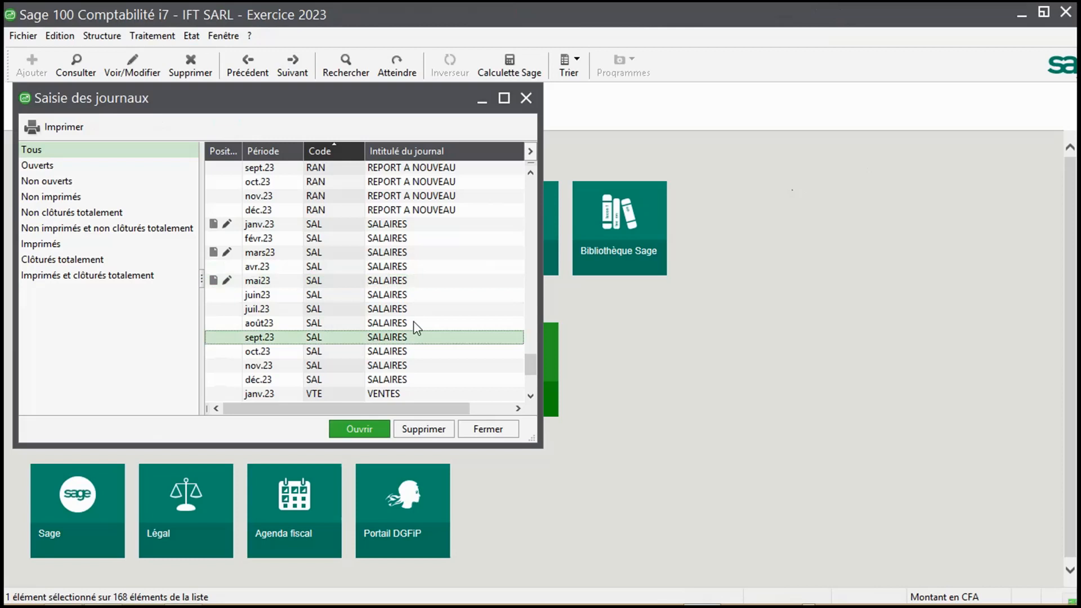
pyautogui.press('c')
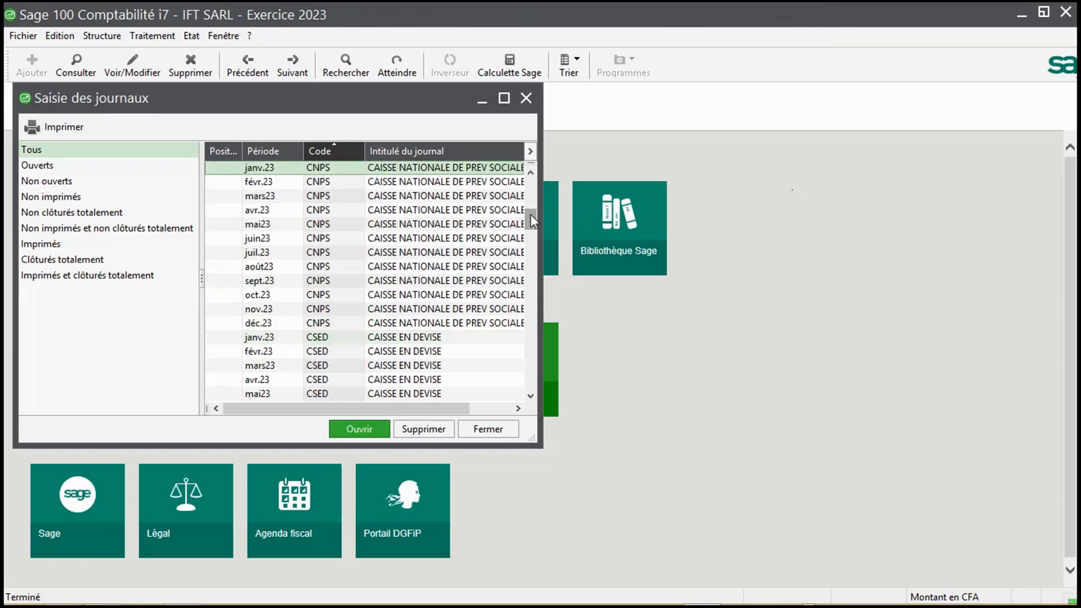
pyautogui.moveTo(530, 218); pyautogui.dragTo(535, 240)
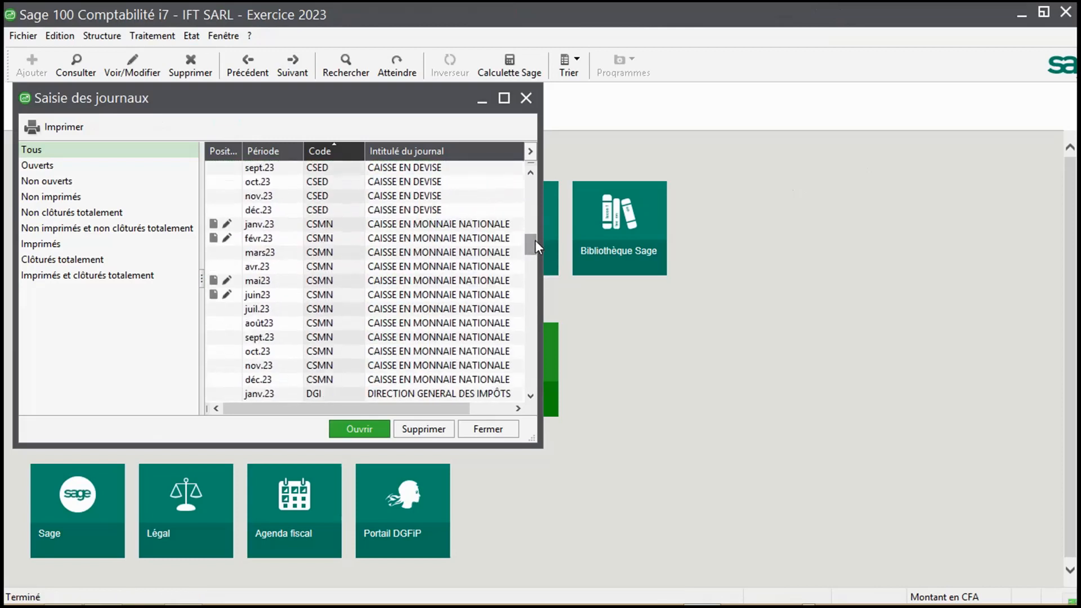
pyautogui.click(276, 295)
pyautogui.doubleClick(275, 295)
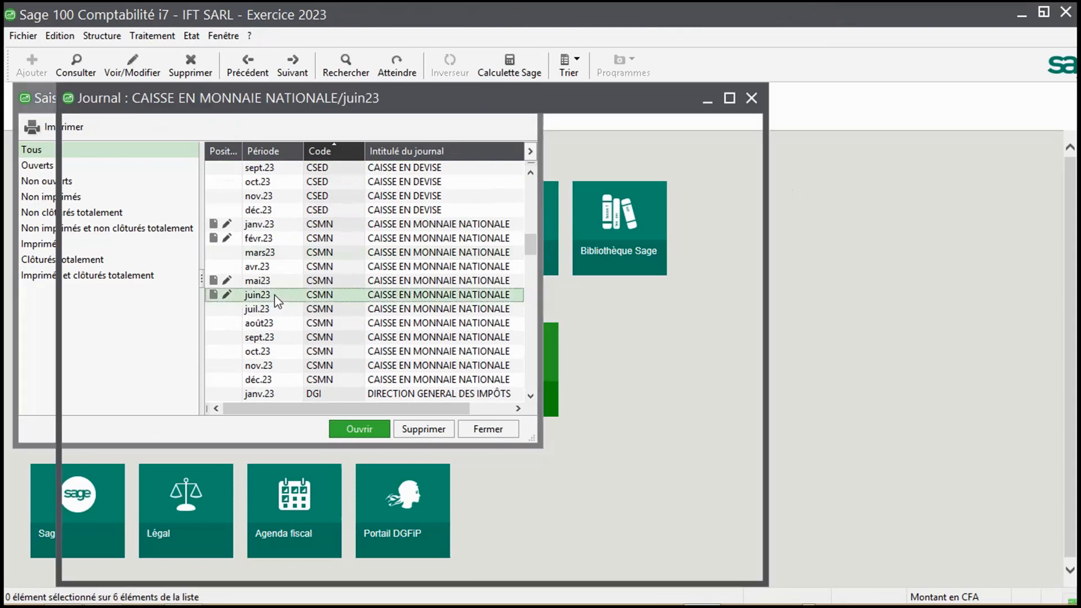
pyautogui.click(730, 98)
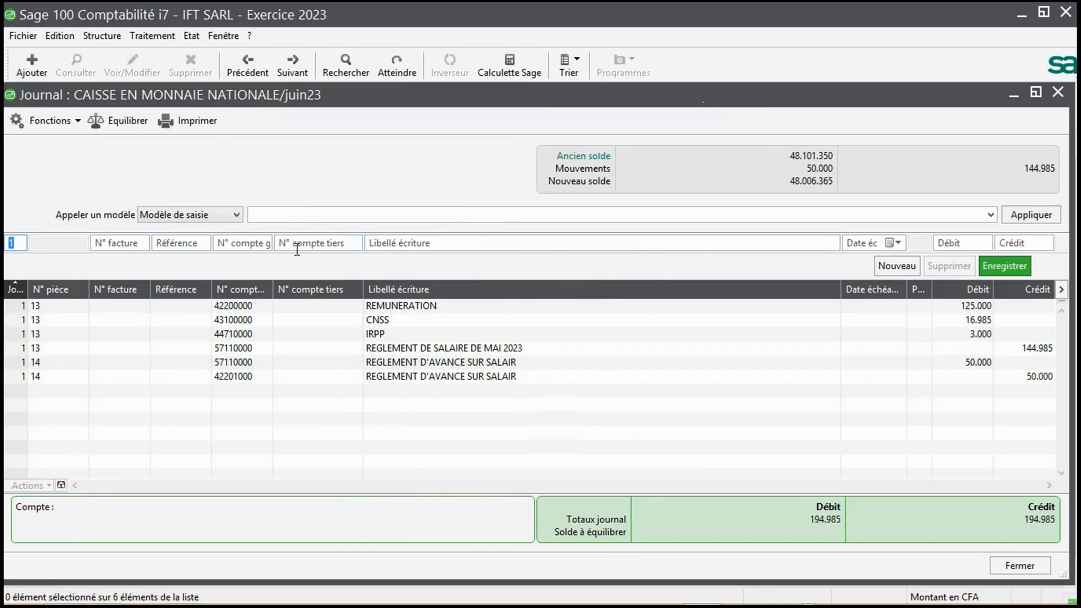
# Apply the REGLEMENT DE SALAIRE entry template to the June cash journal.
pyautogui.click(389, 216)
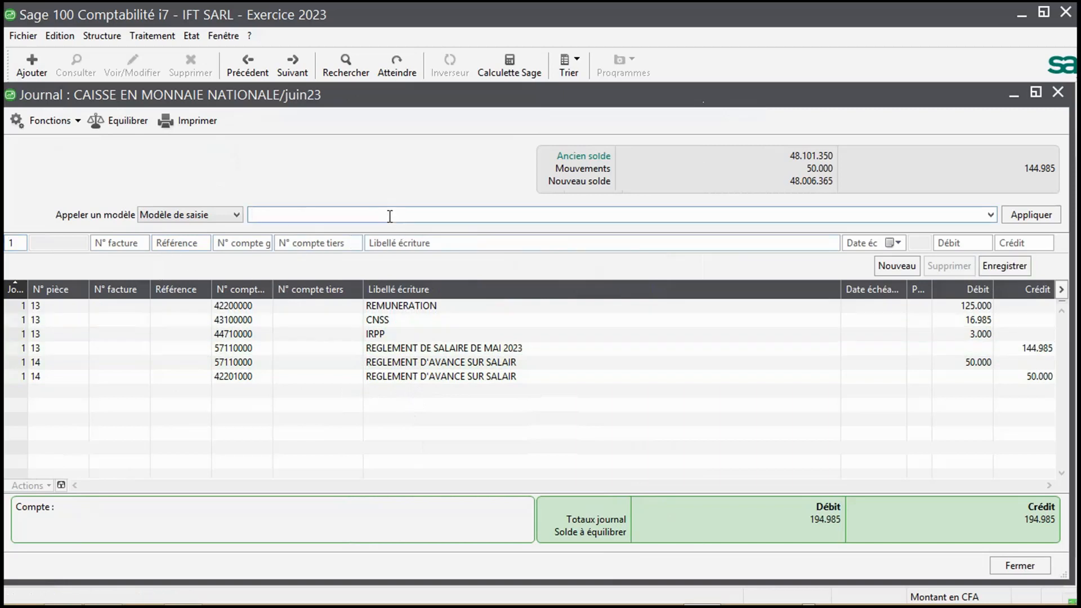
pyautogui.press('Return')
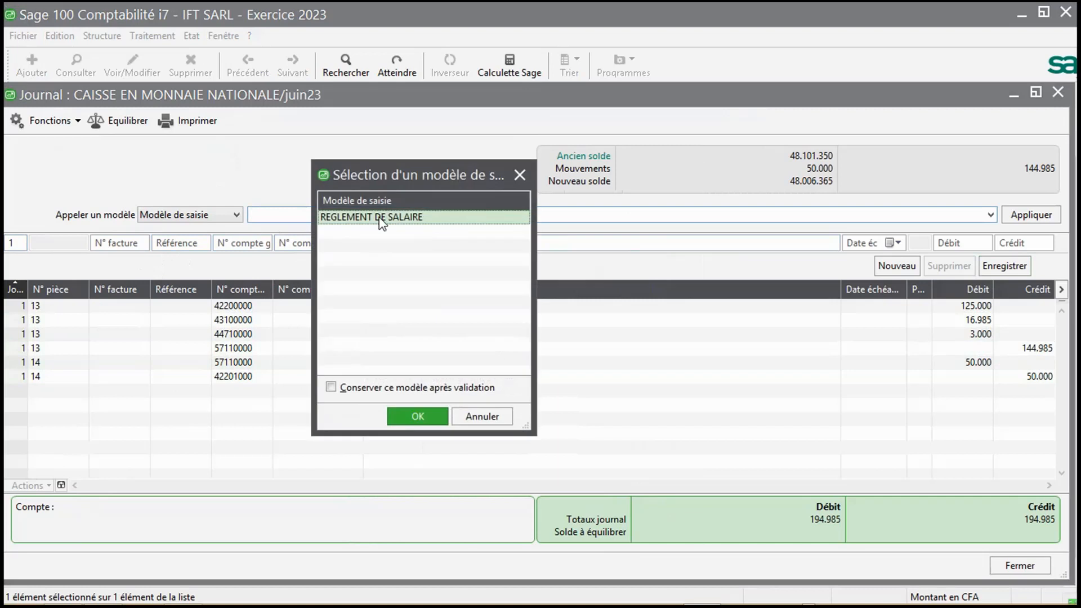
pyautogui.doubleClick(382, 218)
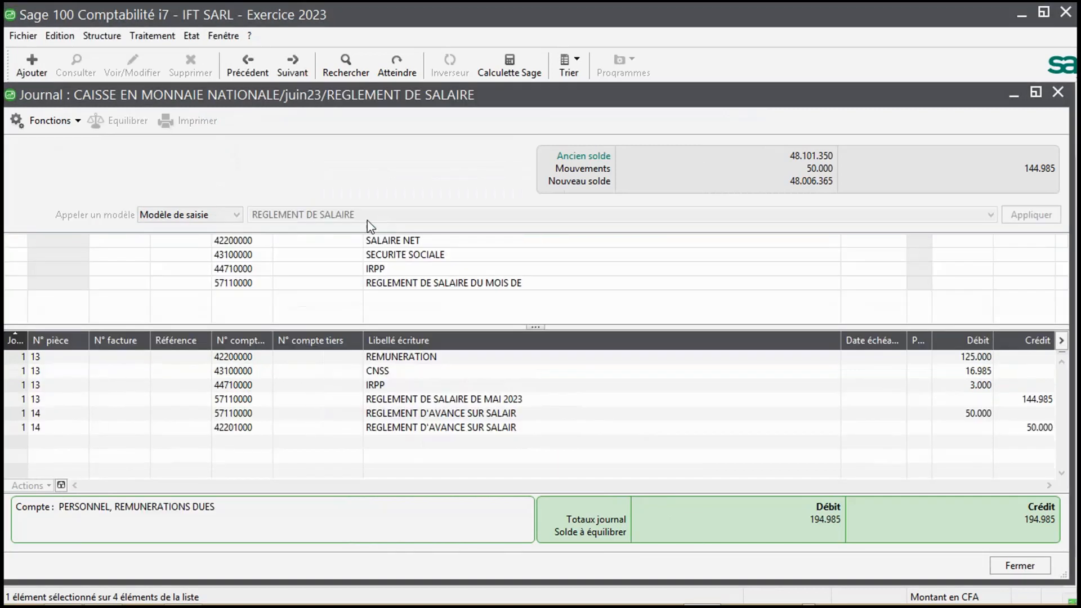
# Date the salary payment entry day 1 and debit SALAIRE NET with 24786500 and SECURITE SOCIALE with 2010250.
pyautogui.write('1')
pyautogui.click(947, 247)
pyautogui.write('24786500')
pyautogui.press('Return')
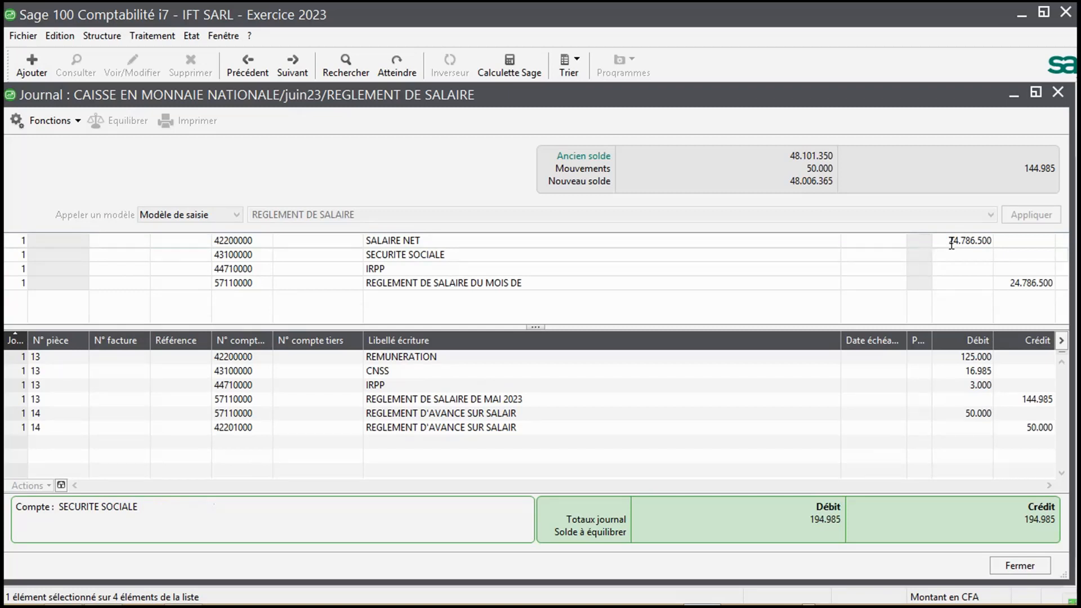
pyautogui.write('2010250')
pyautogui.press('Return')
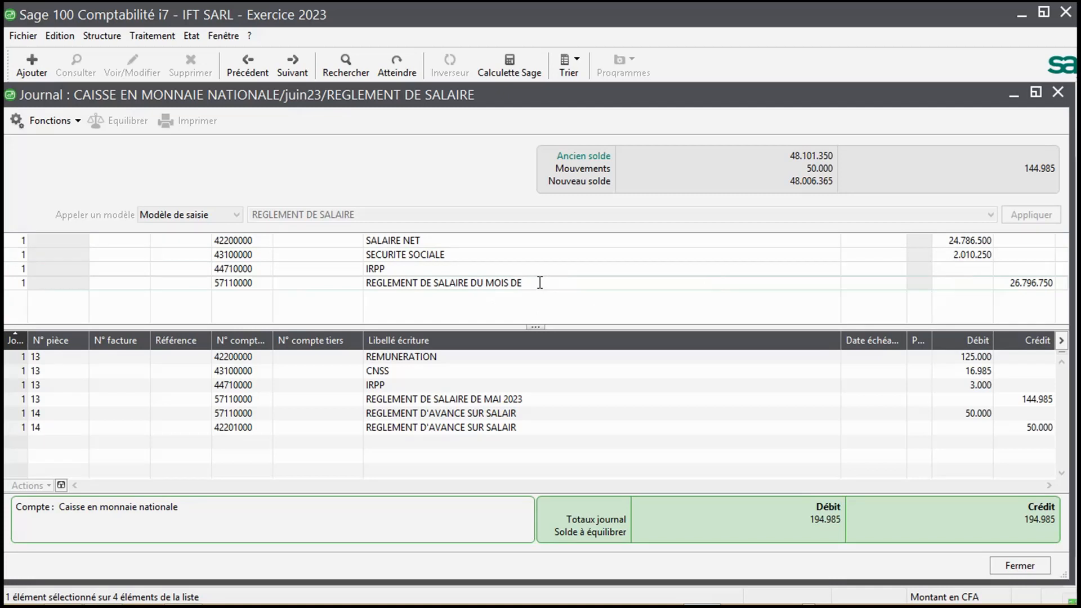
# Complete the label of the 57110000 cash line to read REGLEMENT DE SALAIRE DU MOIS DE MAI.
pyautogui.write('MA')
pyautogui.write('I')
pyautogui.press('Return')
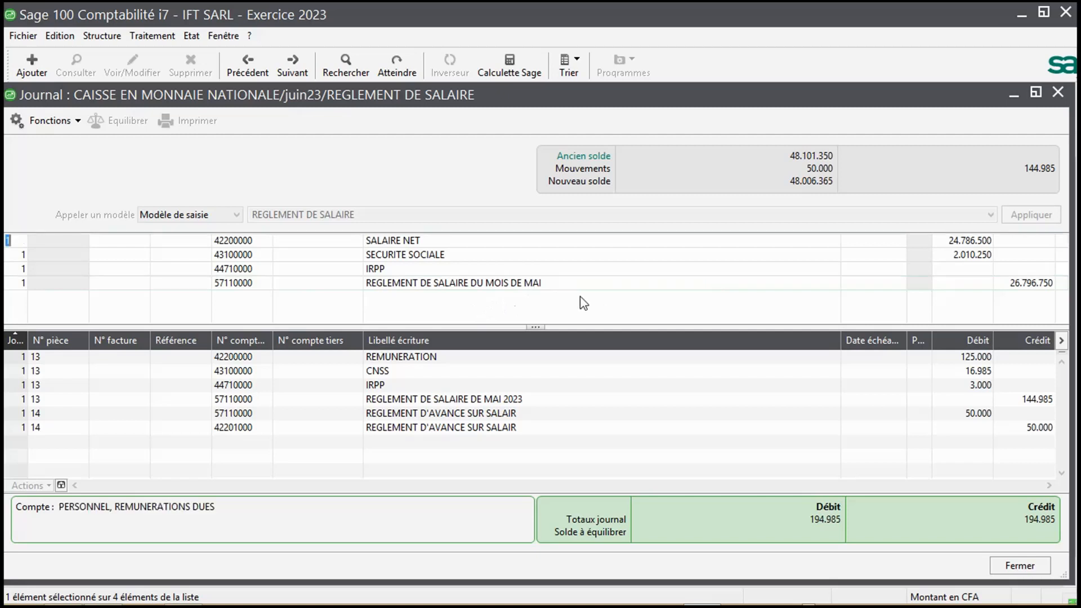
pyautogui.press('Return')
pyautogui.press('Return')
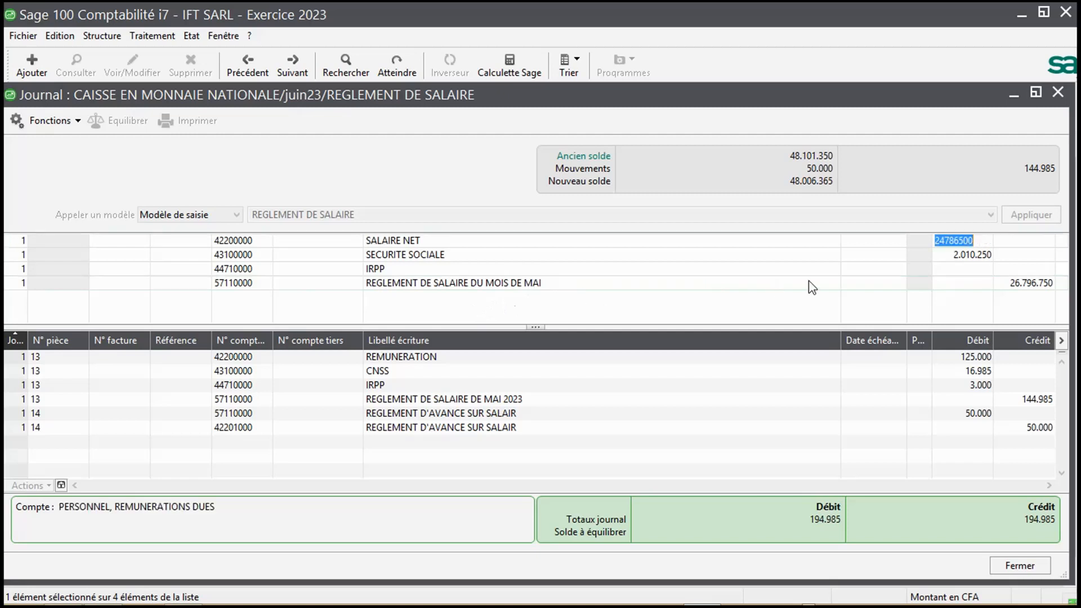
# Debit the IRPP line with 1324500 and record the salary payment entry.
pyautogui.click(1019, 270)
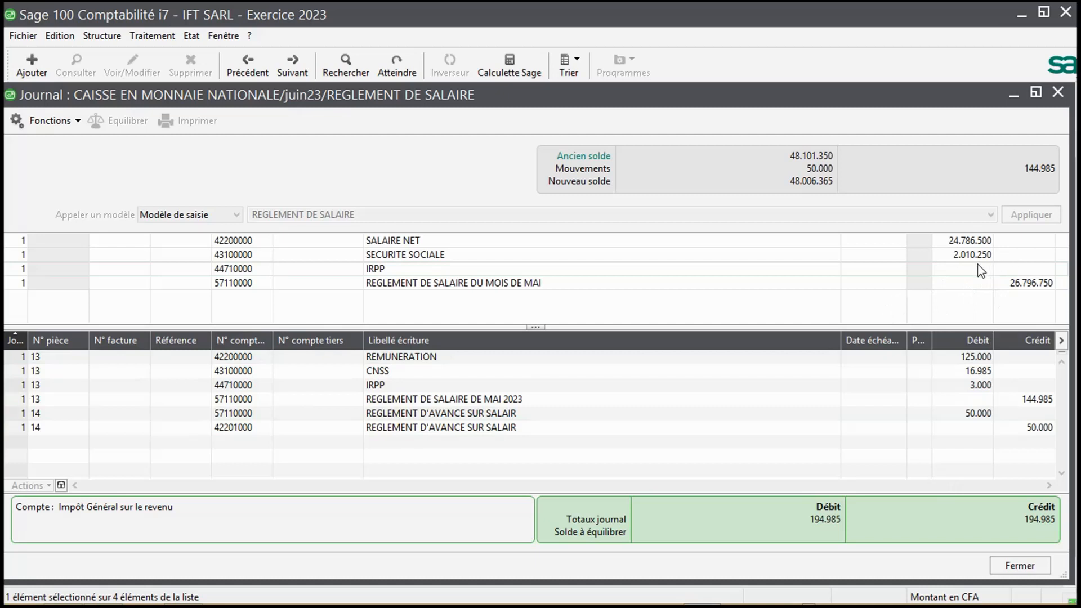
pyautogui.click(949, 268)
pyautogui.write('1324500')
pyautogui.press('Return')
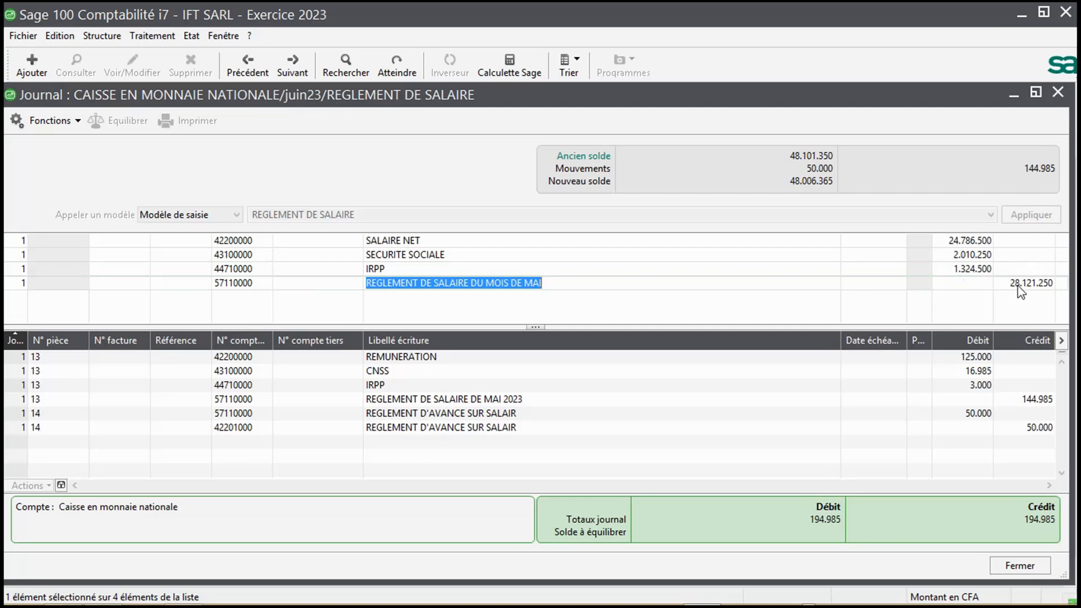
pyautogui.press('Return')
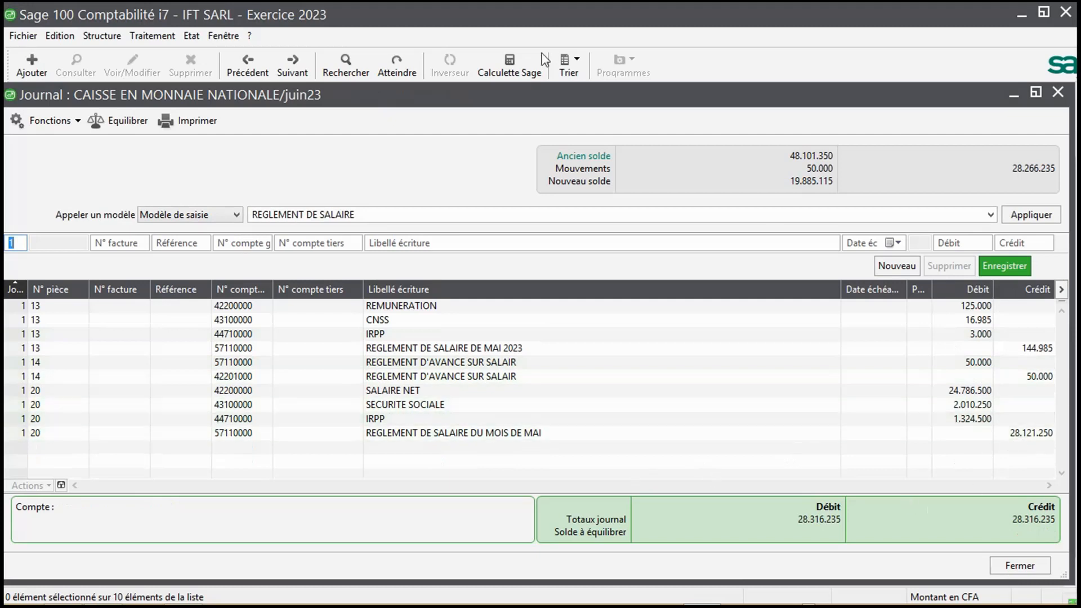
# Preview the complete account balance again and check at readable size that the salary, social security and income tax accounts are settled.
pyautogui.click(192, 36)
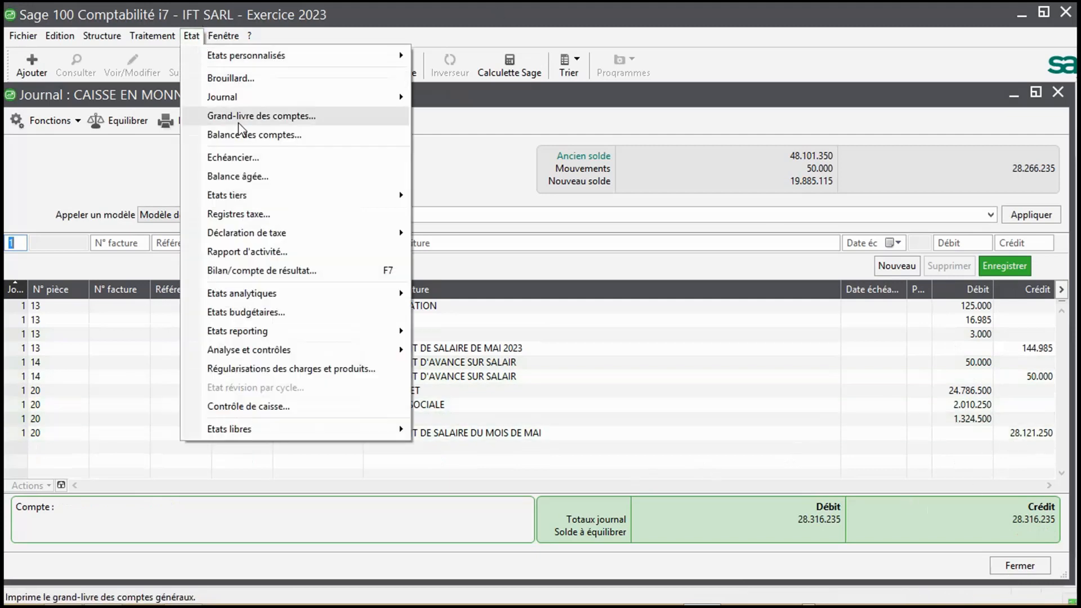
pyautogui.click(251, 135)
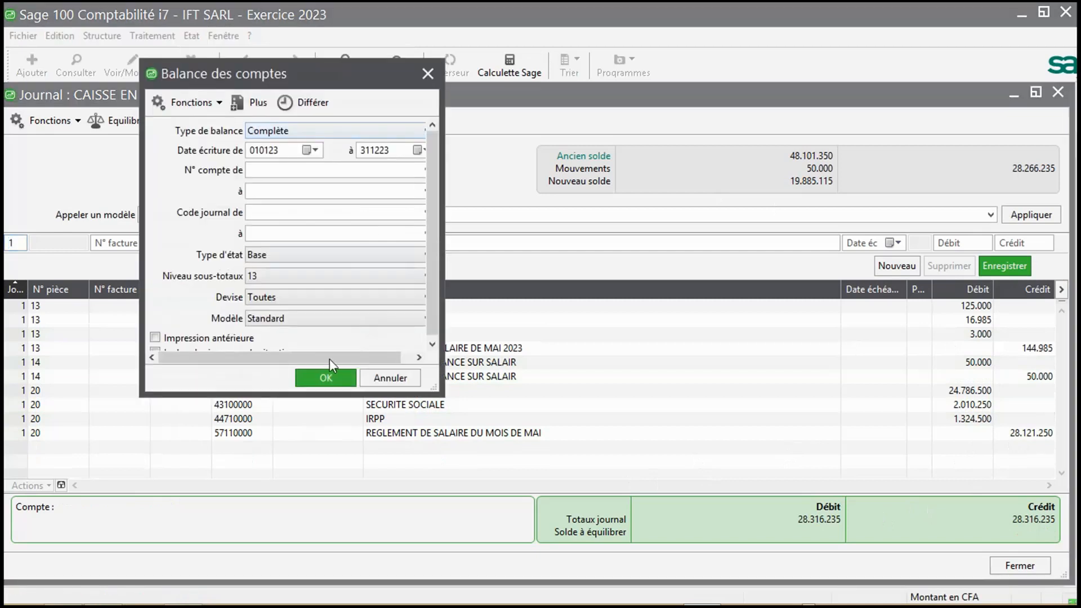
pyautogui.click(327, 378)
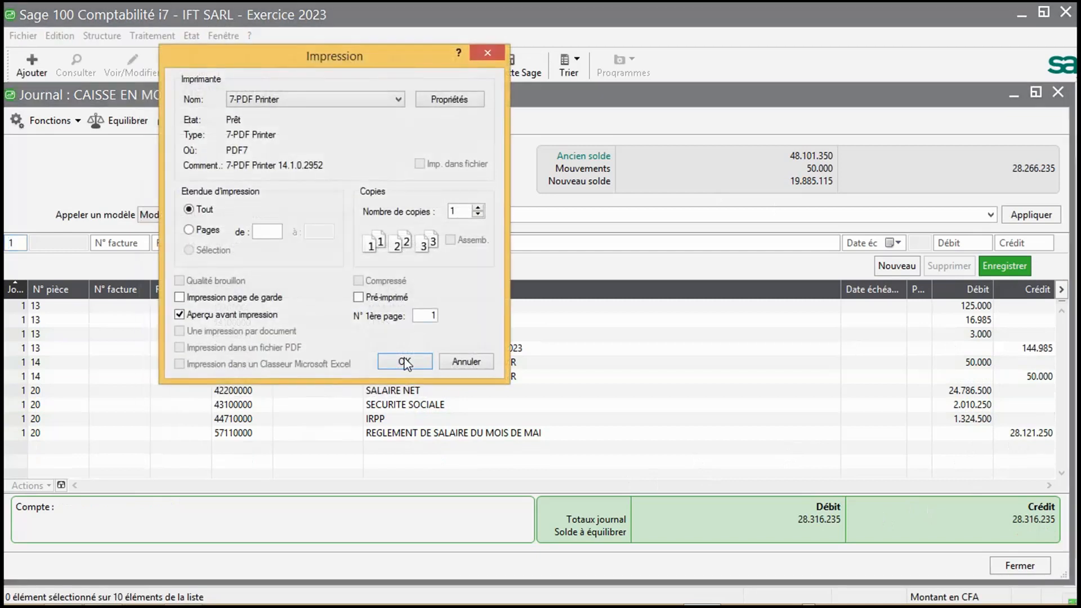
pyautogui.click(405, 362)
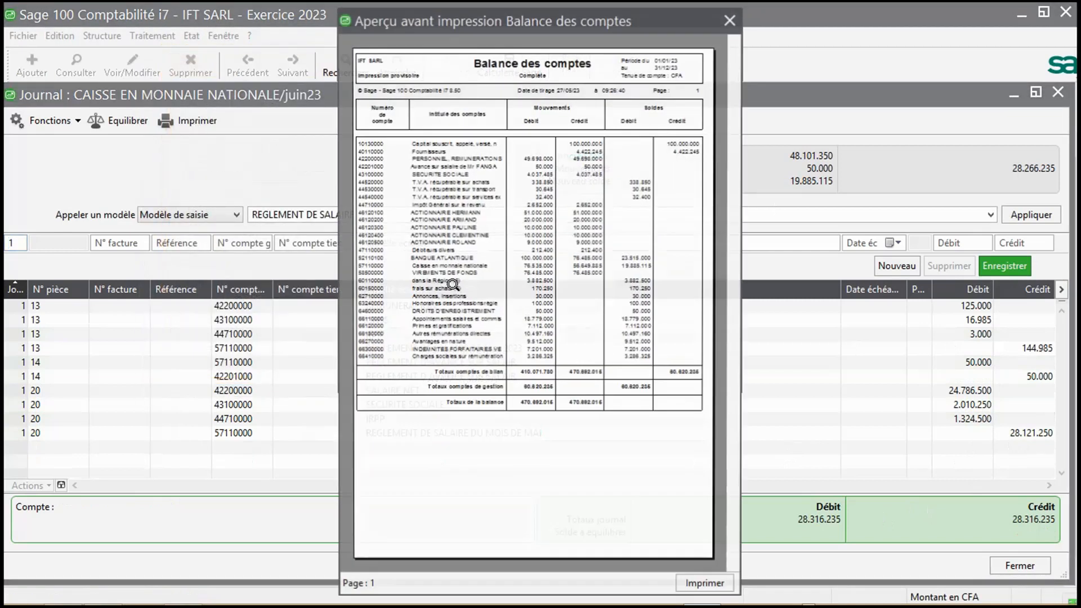
pyautogui.click(559, 276)
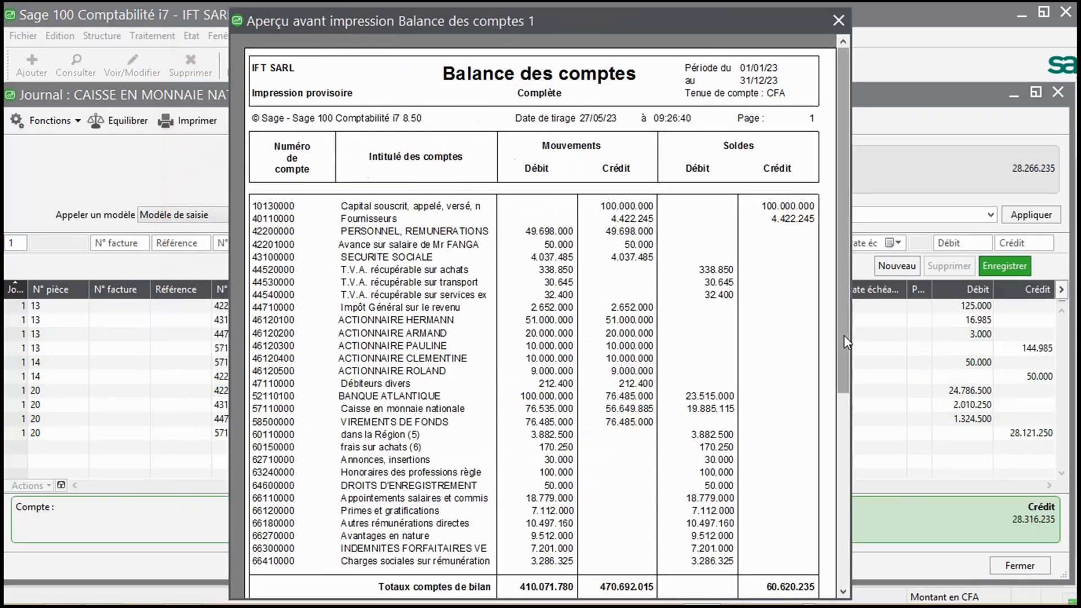
pyautogui.moveTo(843, 337); pyautogui.dragTo(839, 312)
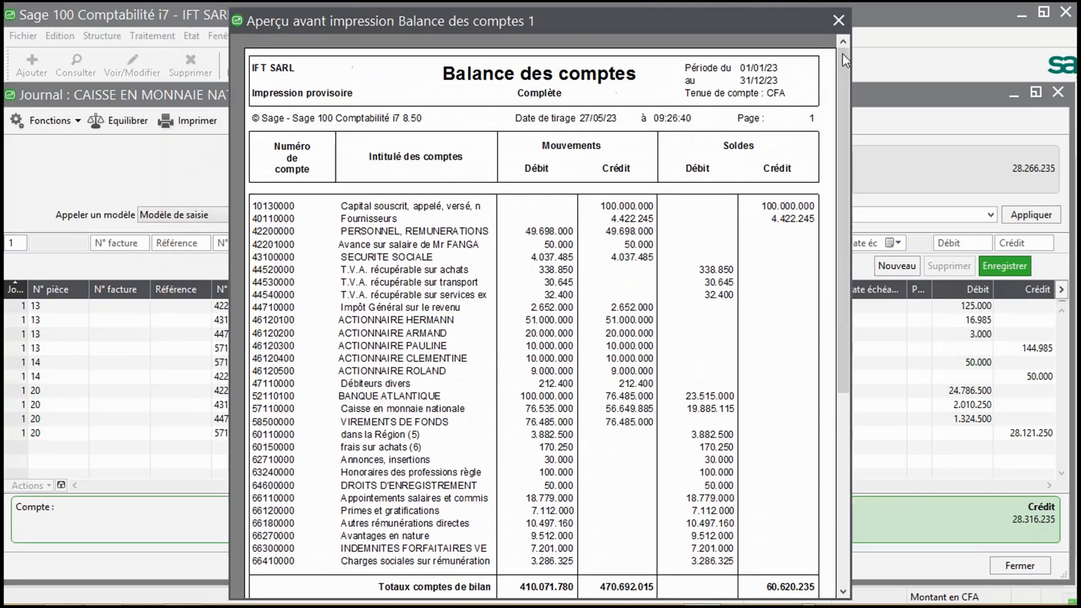
pyautogui.click(838, 21)
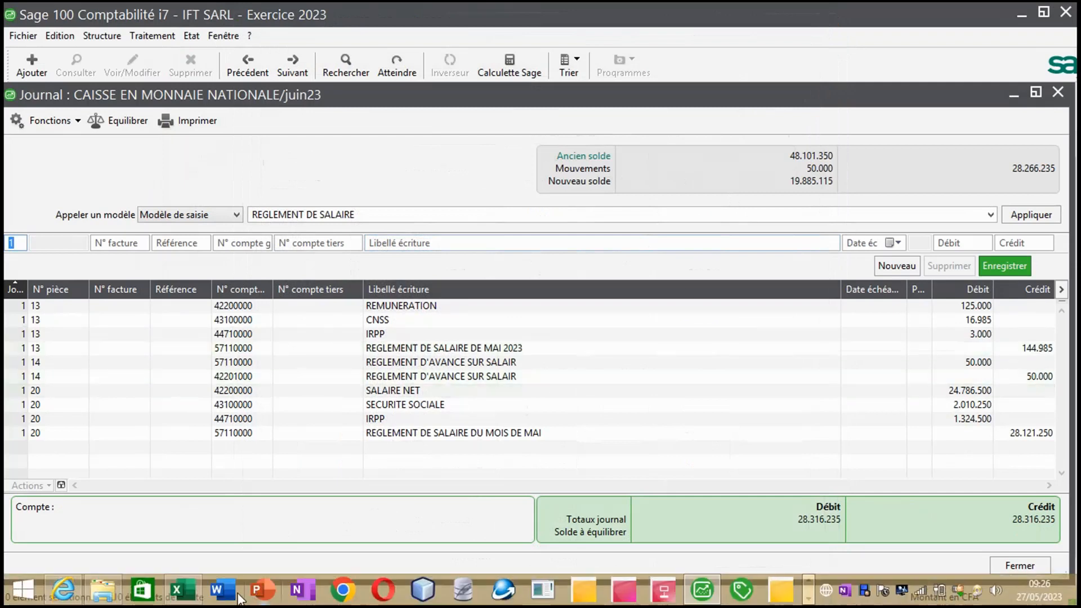
# Review the BANQUE and CAISSE journal entries in the ECRITURES COMPTABLES Excel workbook, and return to the maximized Sage window.
pyautogui.click(177, 589)
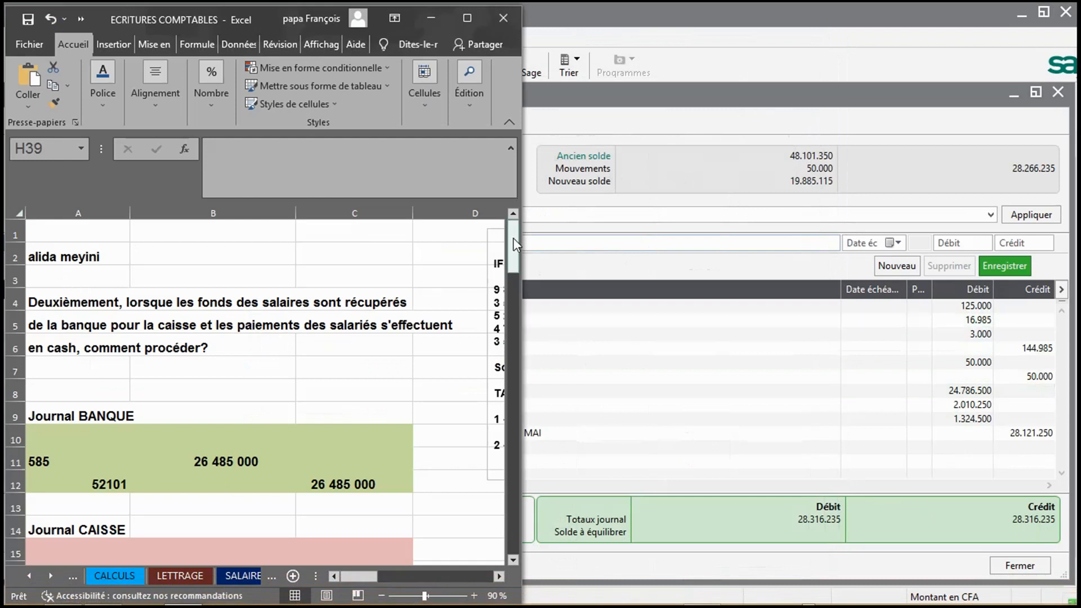
pyautogui.moveTo(515, 244)
pyautogui.mouseDown()
pyautogui.moveTo(535, 344)
pyautogui.moveTo(530, 247)
pyautogui.mouseUp()
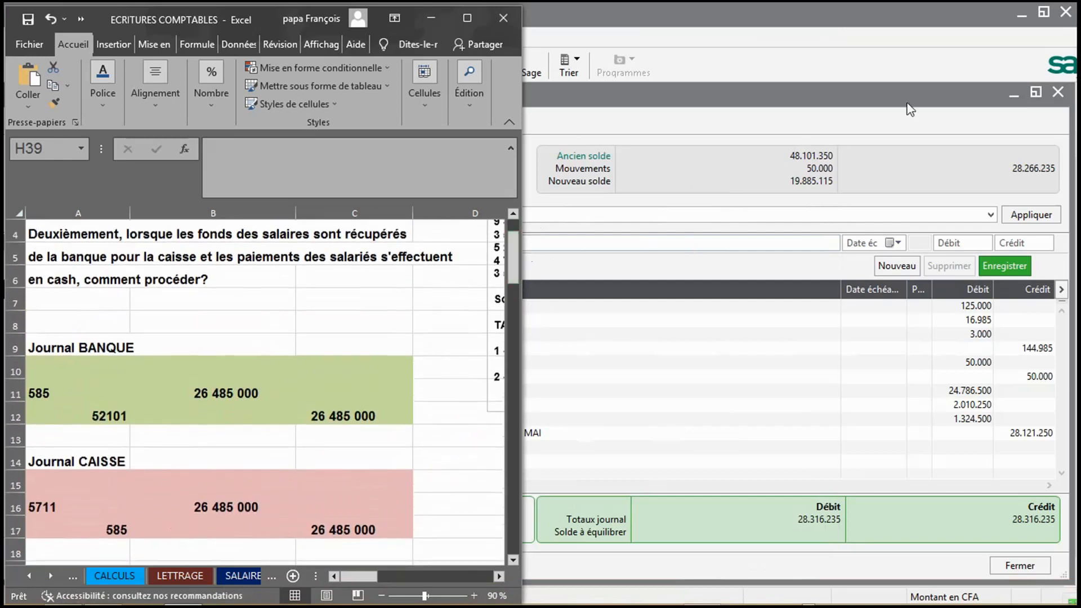
pyautogui.click(1043, 16)
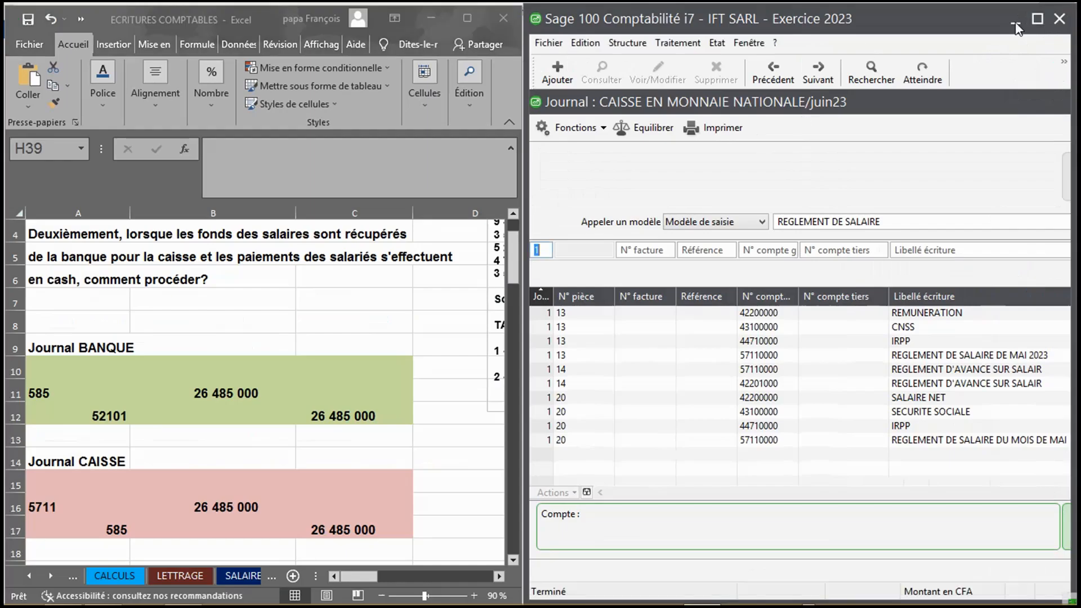
pyautogui.click(1035, 21)
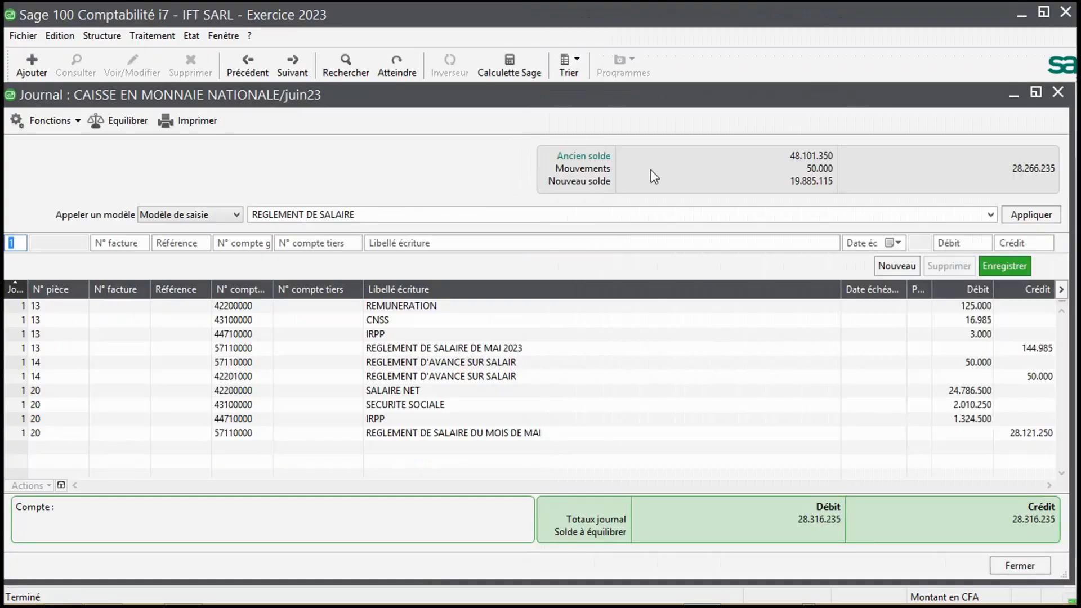